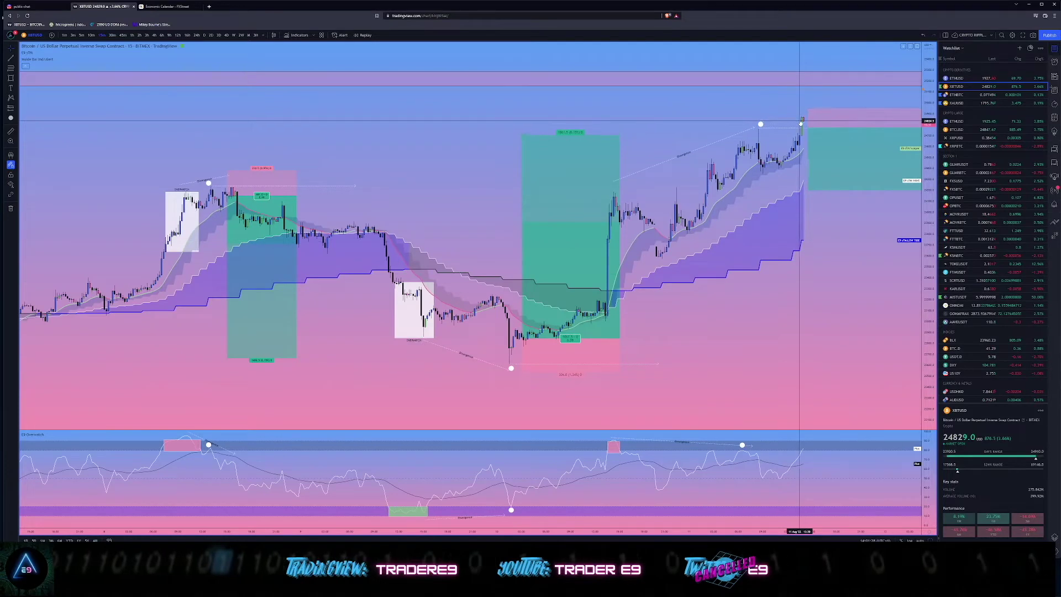
Step: Mark the first peak of the breakout rally with a white OVERWATCH rectangle over the candles matching the oscillator's overbought zone
drag(929, 146, 929, 125)
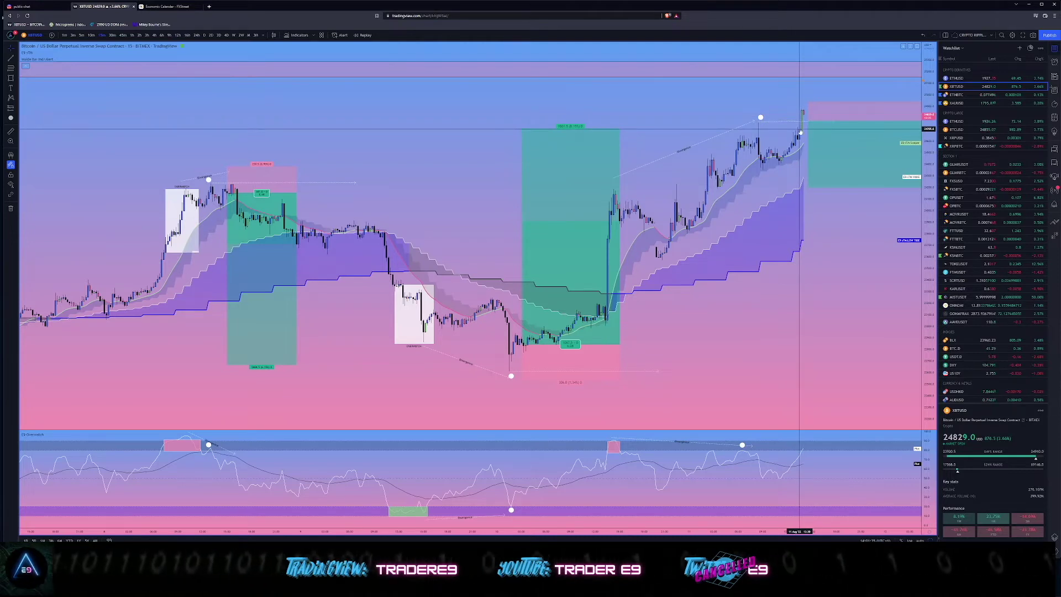
scroll(799, 130, up, 5)
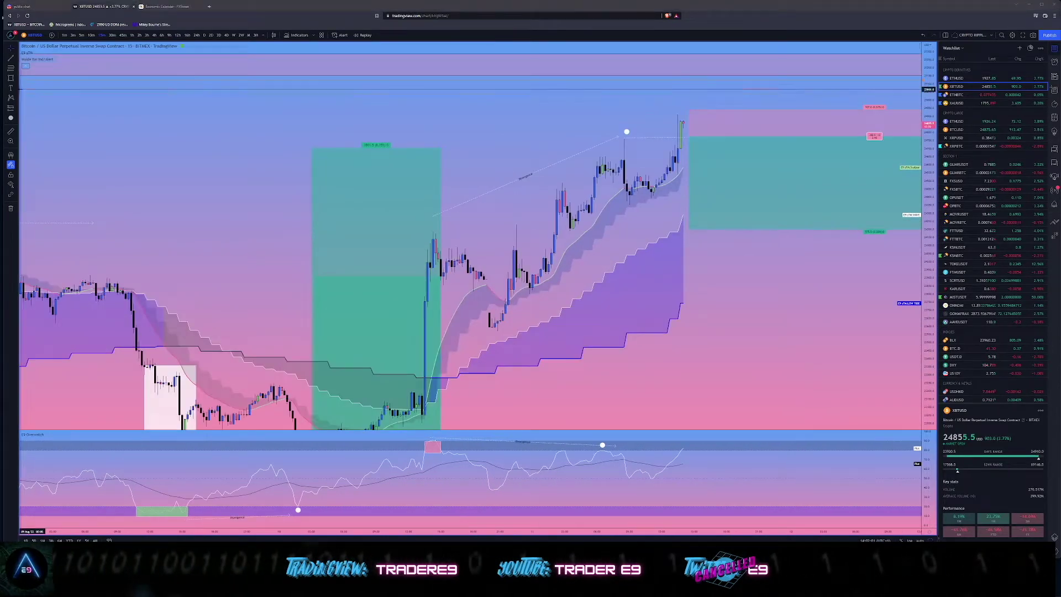
click(424, 231)
click(444, 281)
key(Escape)
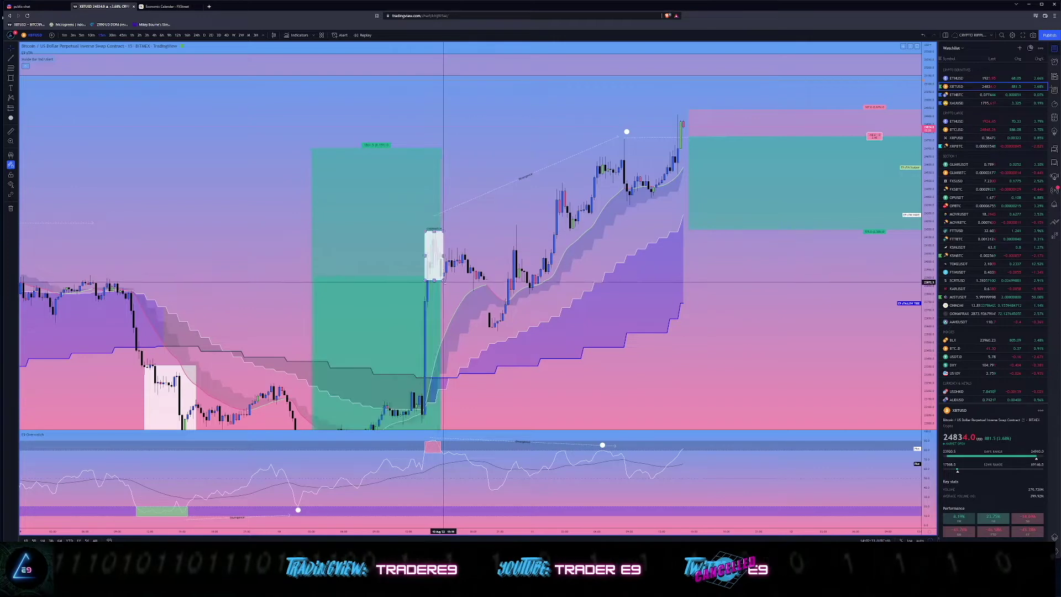
Step: Raise the stop-loss level of the newest short position slightly above the latest candle's high
drag(685, 385, 733, 333)
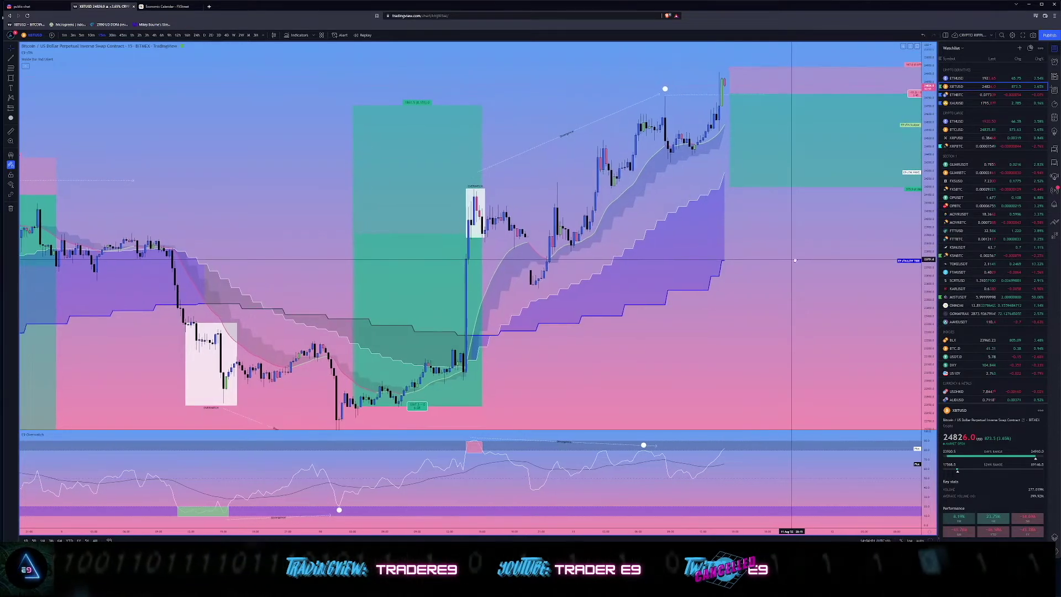
drag(795, 260, 812, 256)
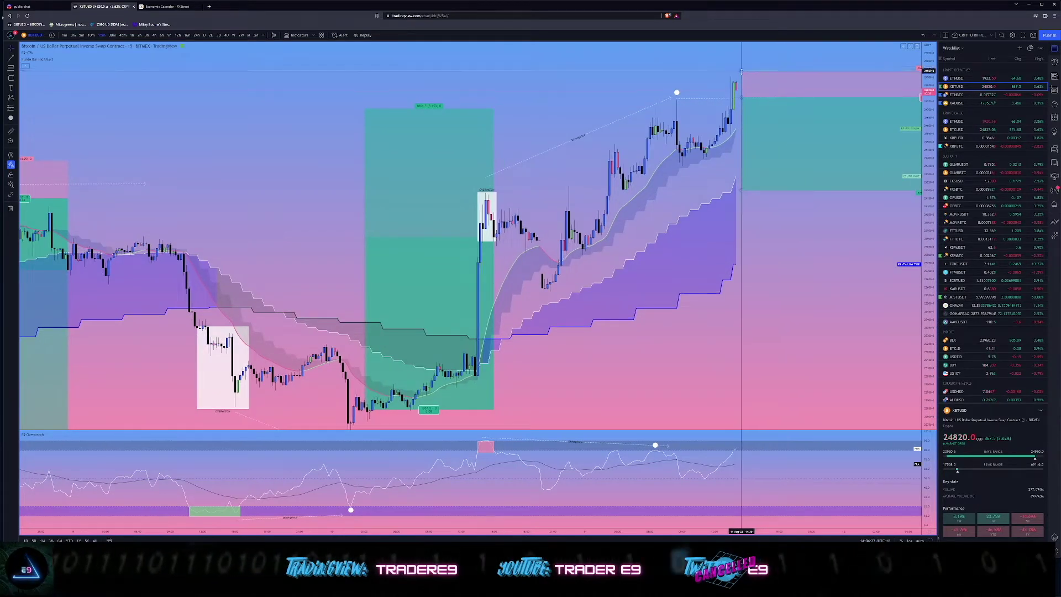
drag(742, 69, 741, 64)
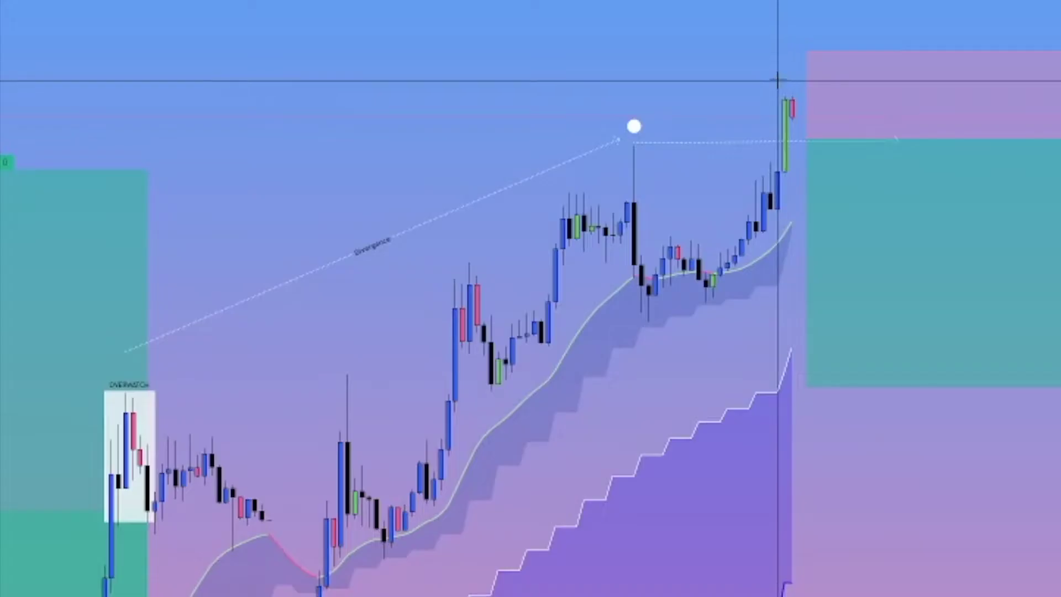
Step: Draw a short horizontal trend line from the tip of the latest high's wick and apply a saved template to it
click(778, 81)
click(842, 80)
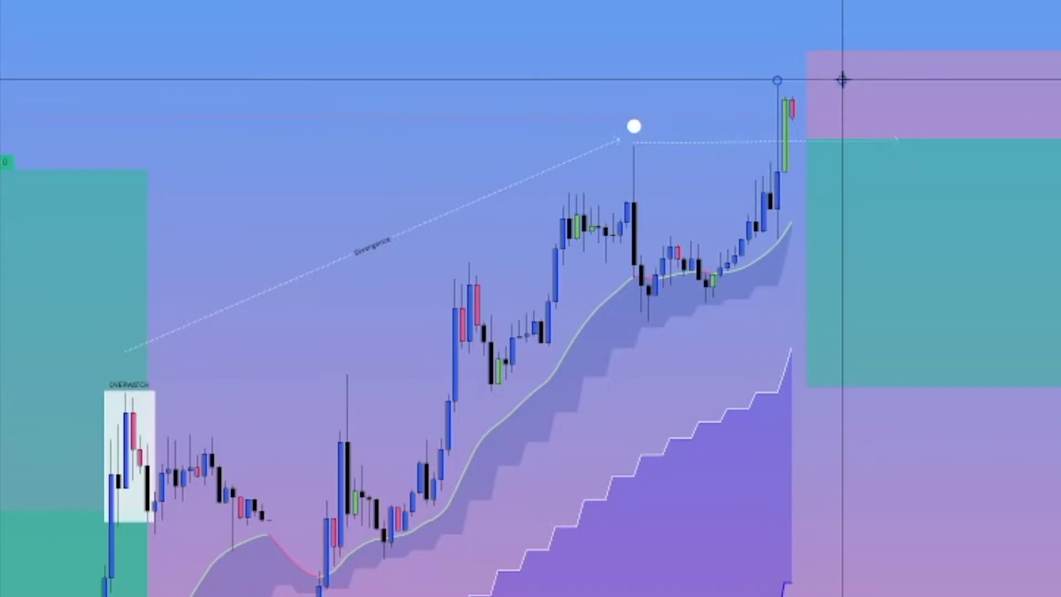
right_click(803, 81)
mouse_move(837, 137)
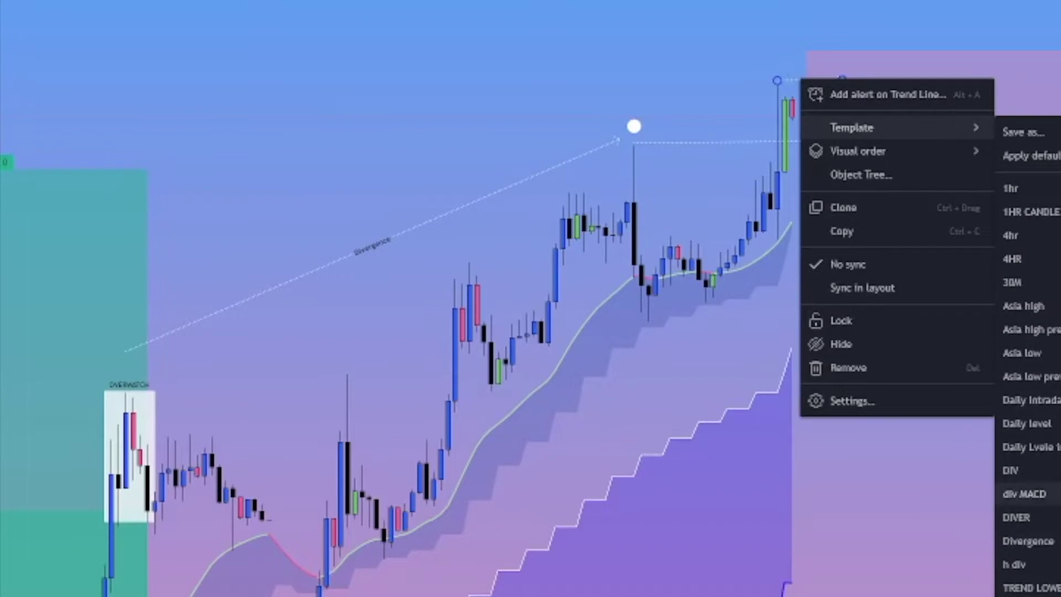
click(1000, 591)
click(764, 58)
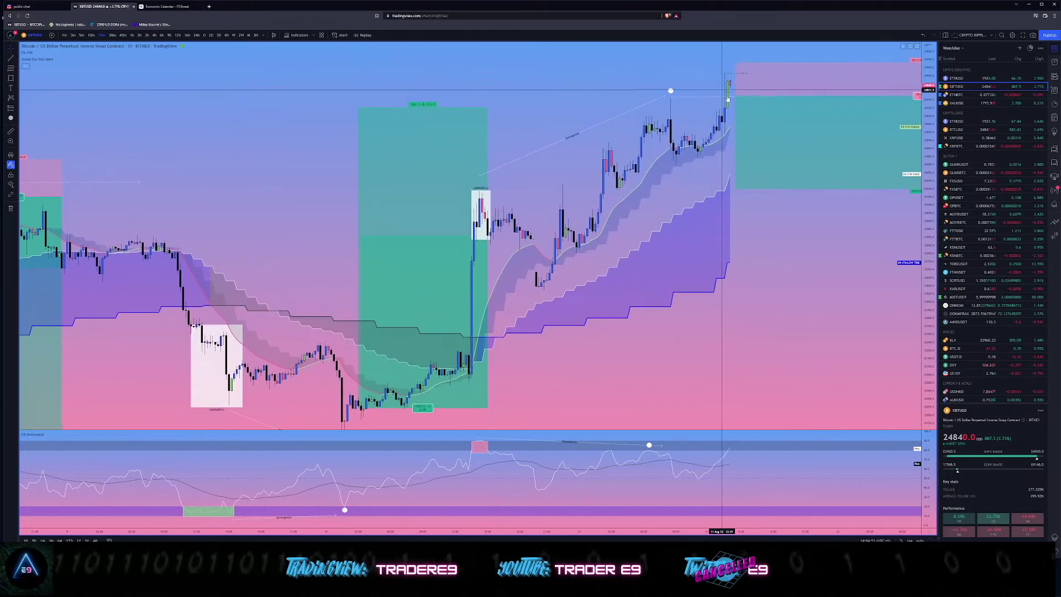
Step: Examine the earlier sell-off, its OVERWATCH box and the matching oversold and divergence areas on the oscillator
drag(685, 379, 871, 270)
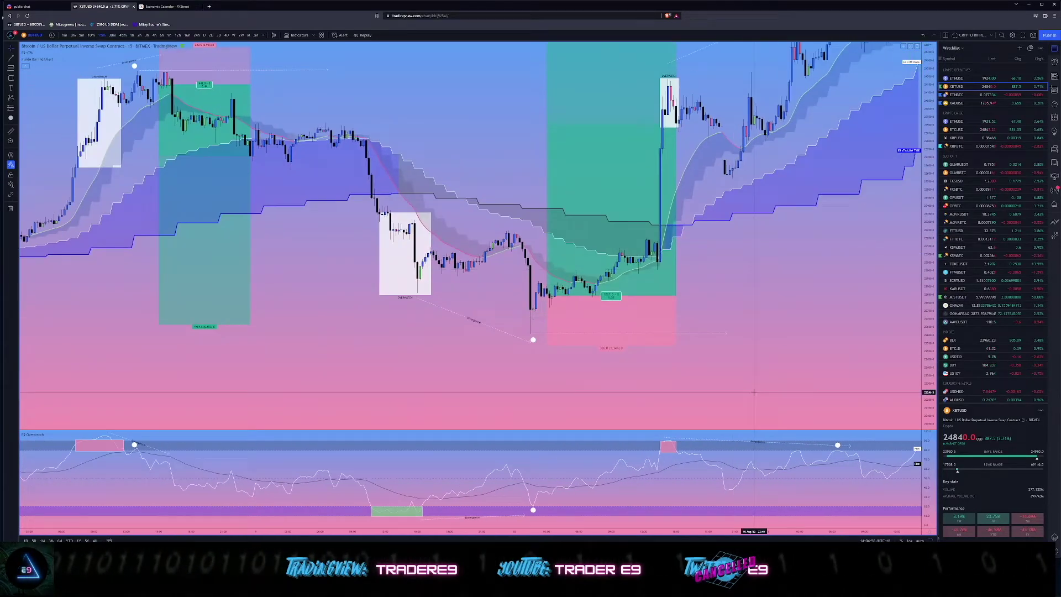
drag(754, 392, 836, 396)
scroll(860, 390, up, 1)
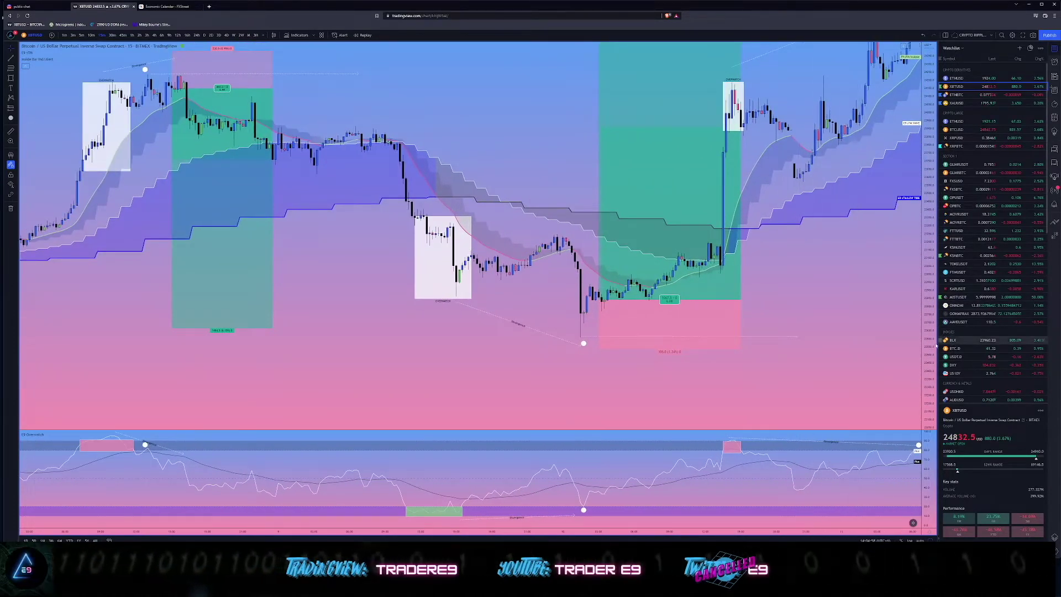
drag(406, 202, 444, 166)
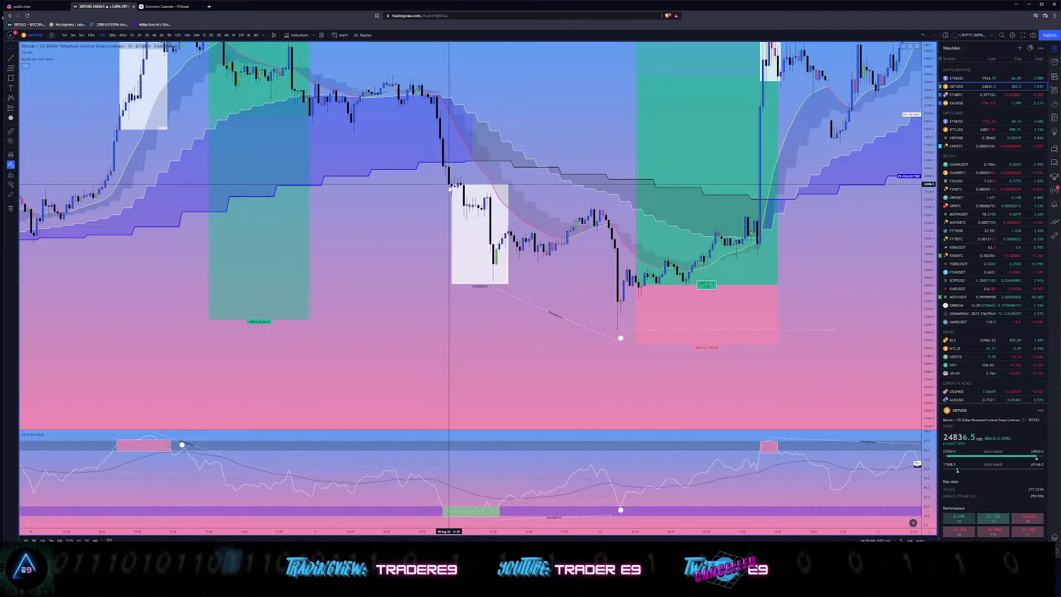
mouse_move(485, 521)
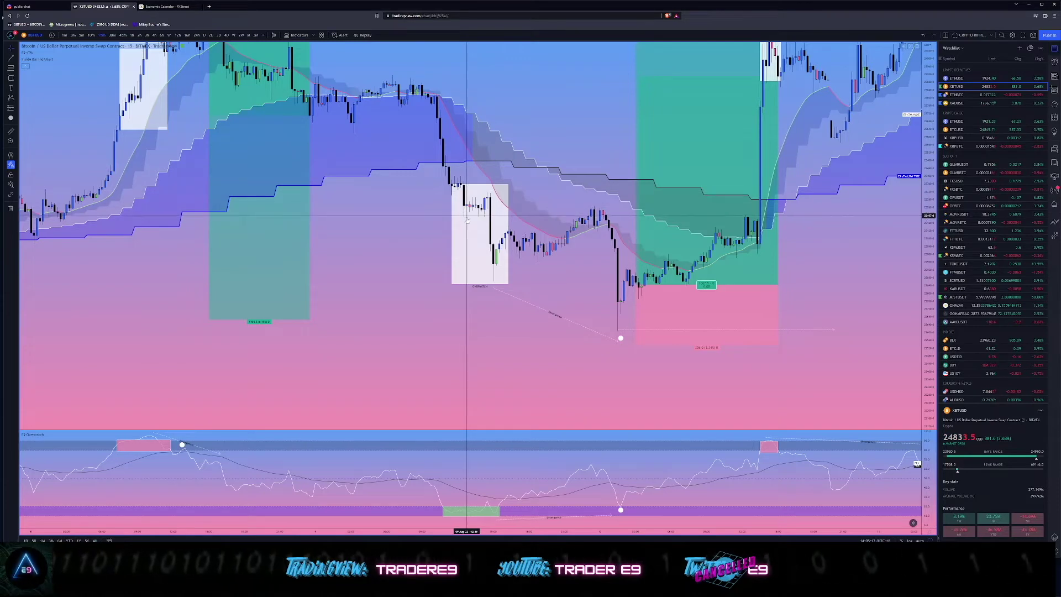
click(476, 243)
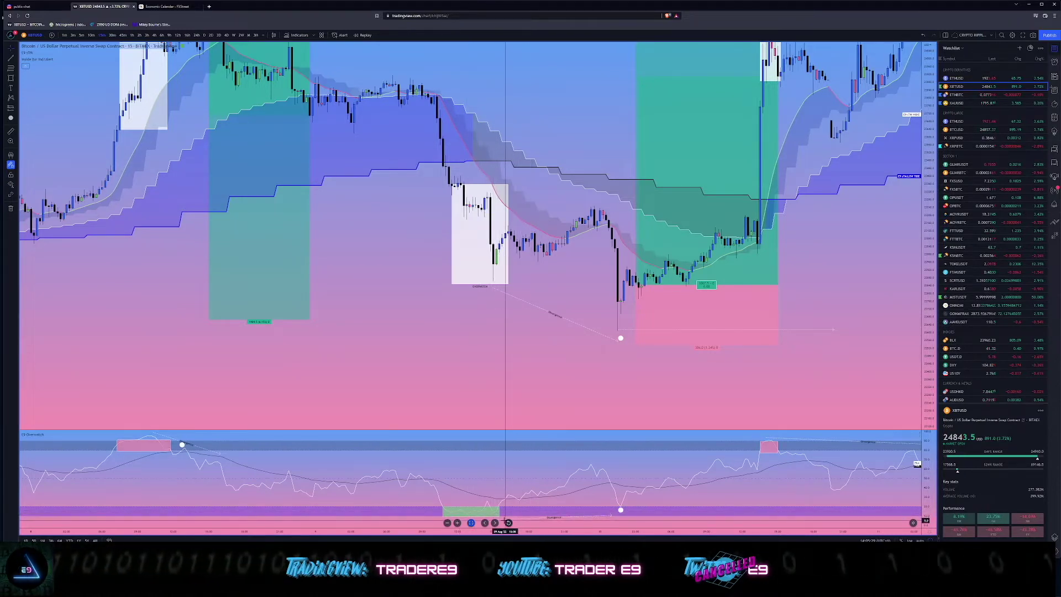
drag(528, 509, 525, 507)
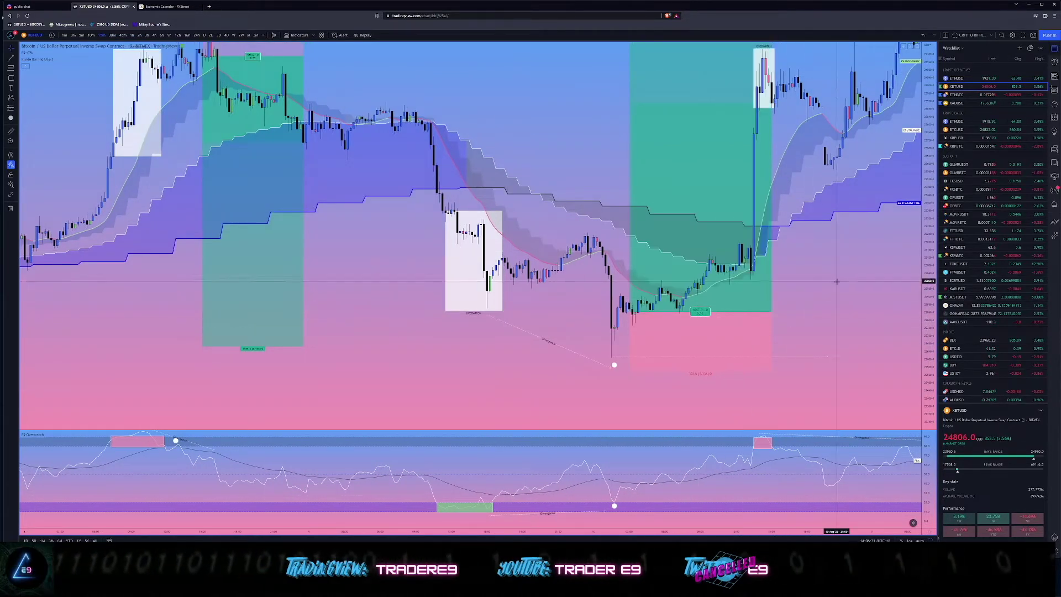
drag(533, 126, 545, 172)
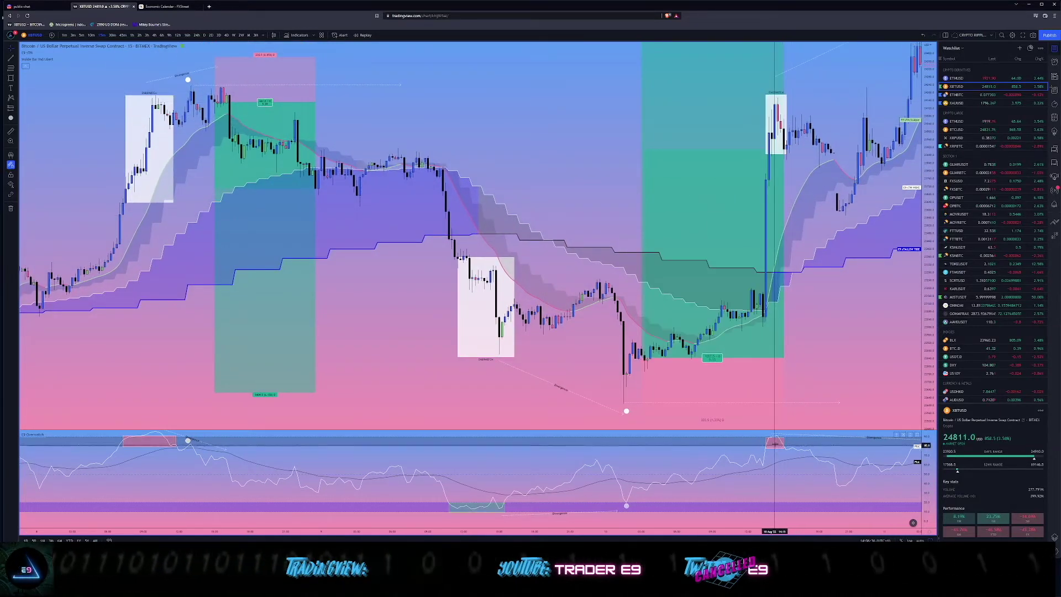
Step: Raise the profit target of the long position after the divergence low and shorten its box so it ends before the breakout
drag(927, 153, 926, 258)
drag(643, 66, 651, 149)
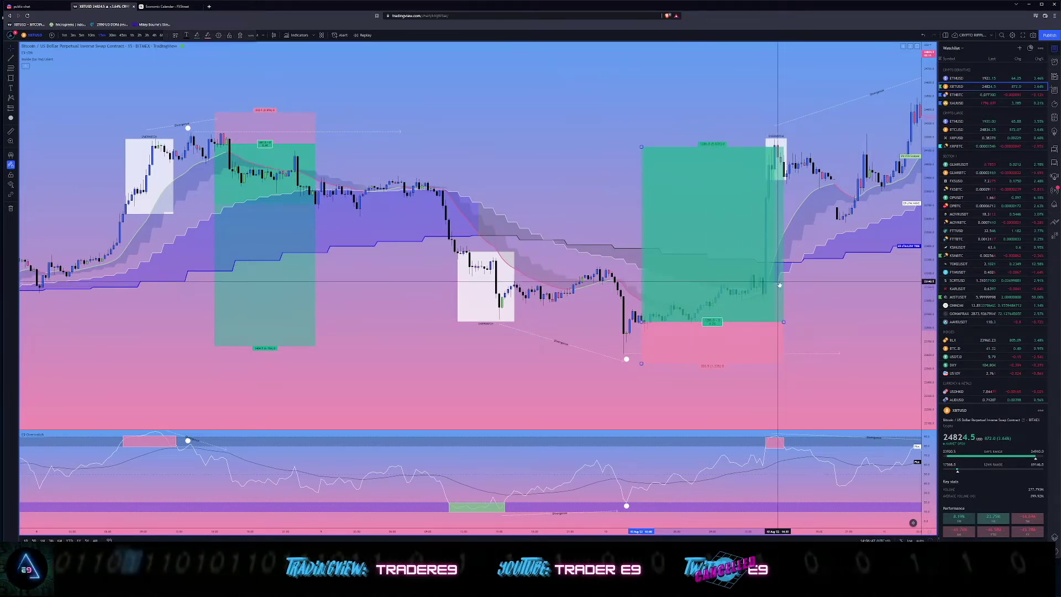
drag(640, 142, 640, 117)
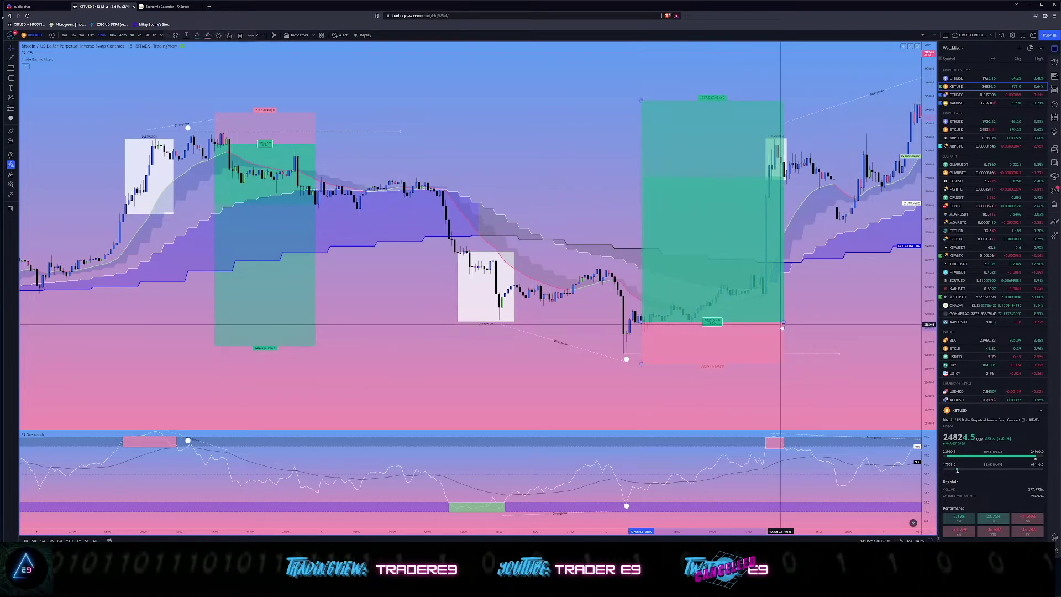
drag(783, 322, 728, 323)
Step: Try several stop-loss levels on the earlier short position and set it just above the preceding divergence high
drag(565, 168, 589, 173)
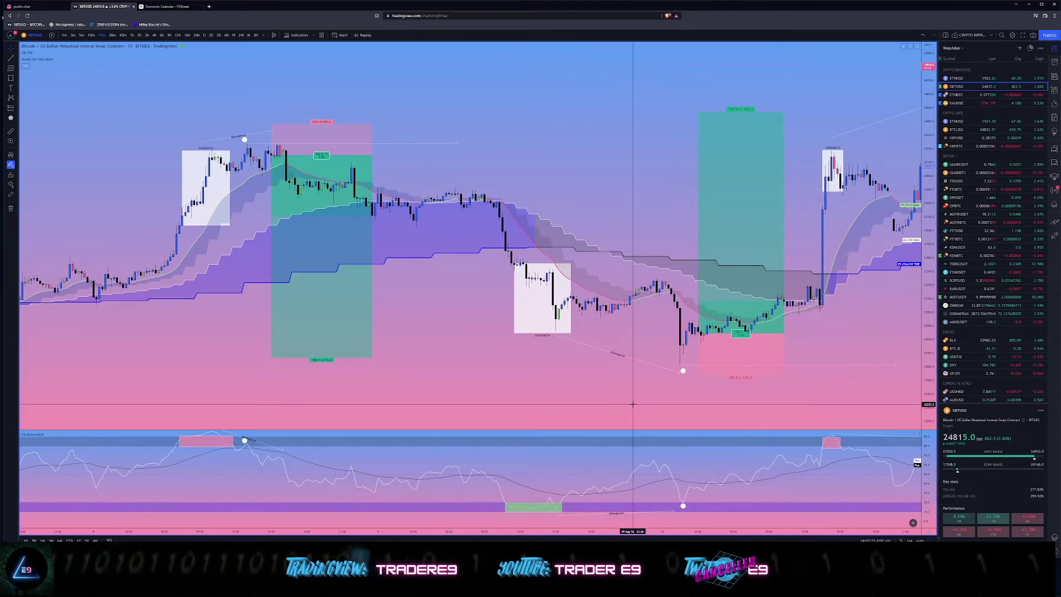
drag(636, 406, 642, 407)
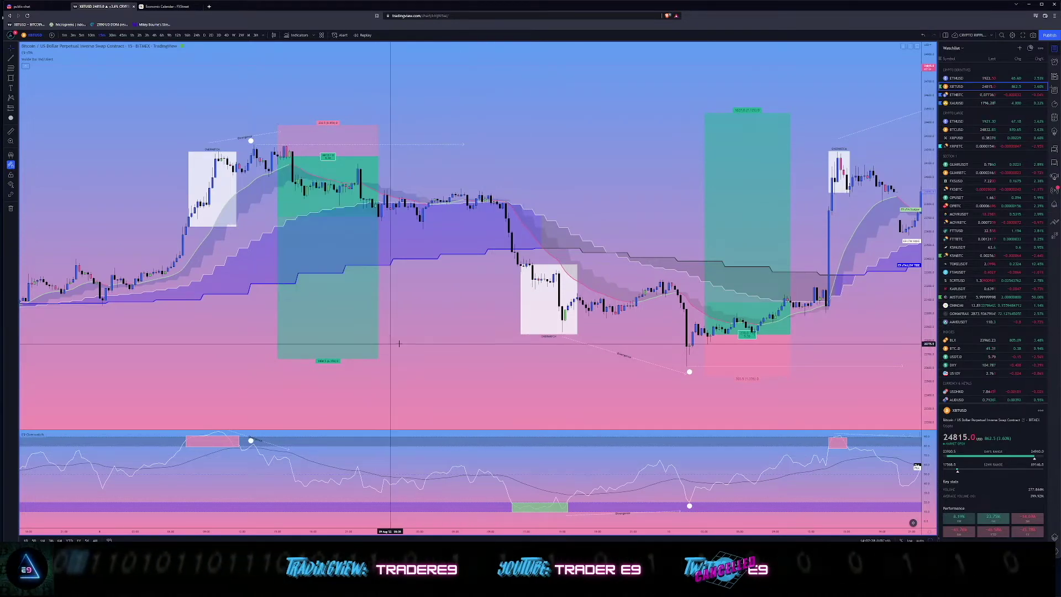
drag(389, 334, 502, 369)
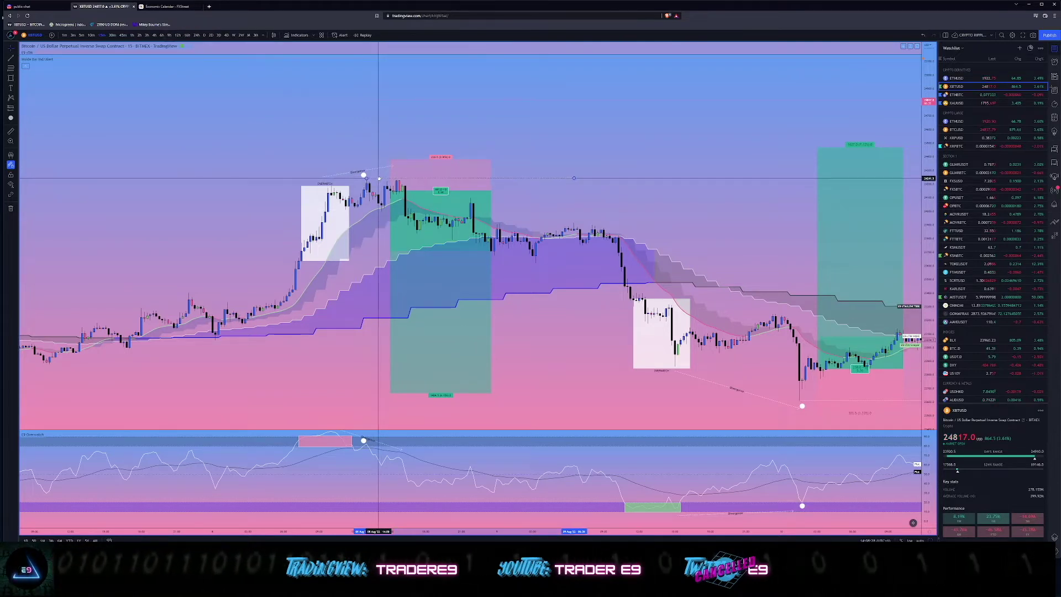
click(390, 189)
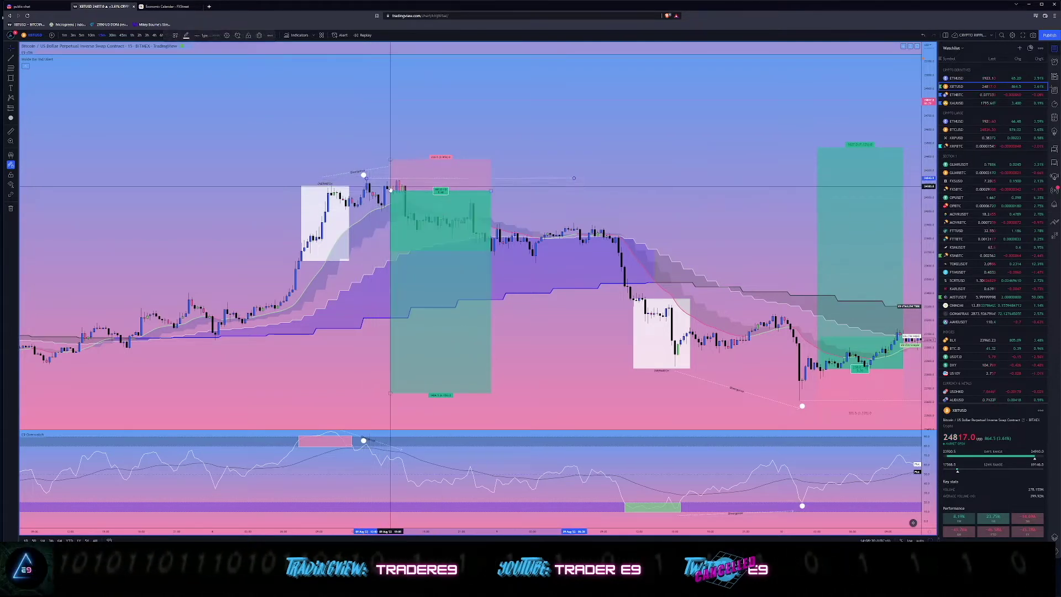
drag(390, 160, 390, 173)
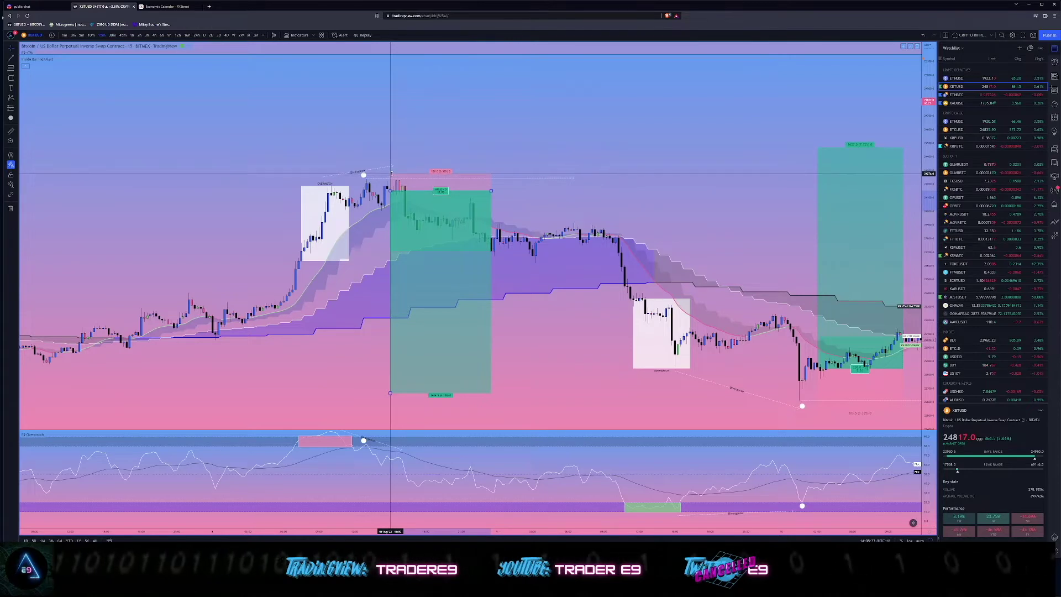
drag(390, 164, 393, 152)
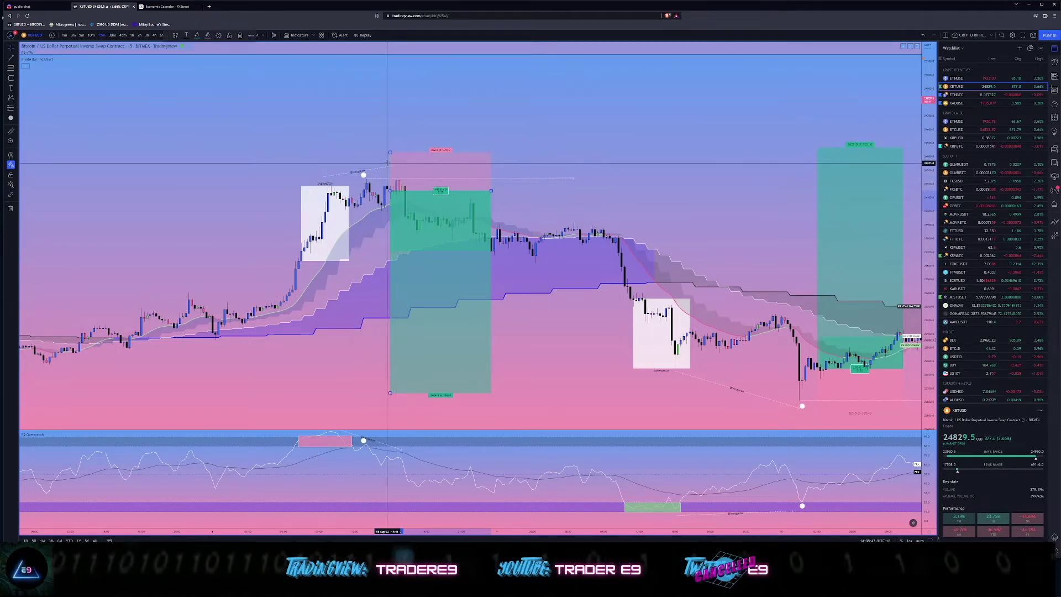
drag(391, 152, 390, 168)
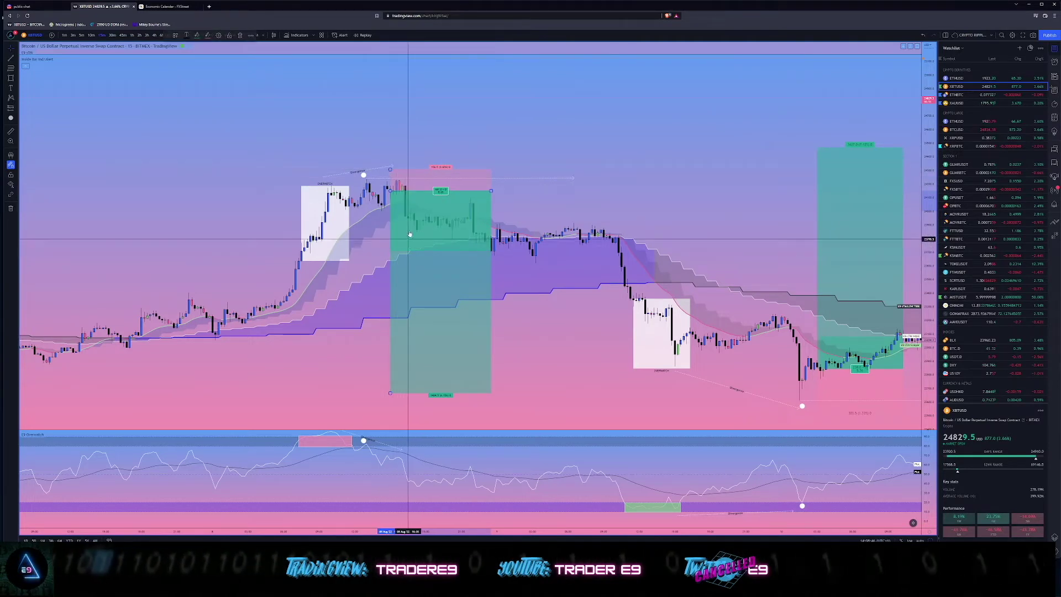
drag(391, 169, 391, 174)
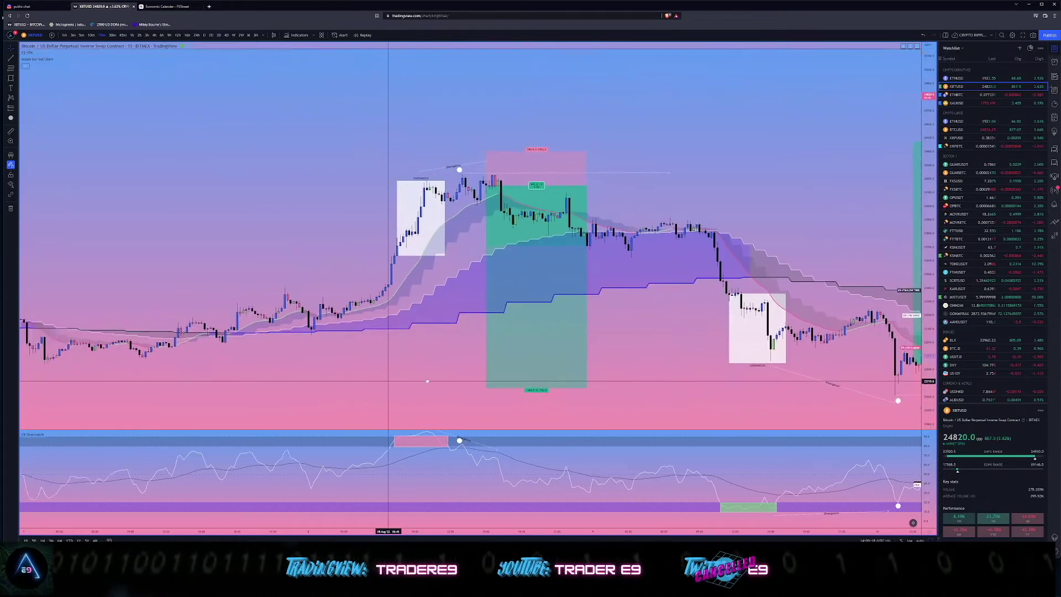
Step: Re-anchor the ends of the price and oscillator divergence lines beside the low marked by white dots in the older long setup
drag(428, 381, 656, 324)
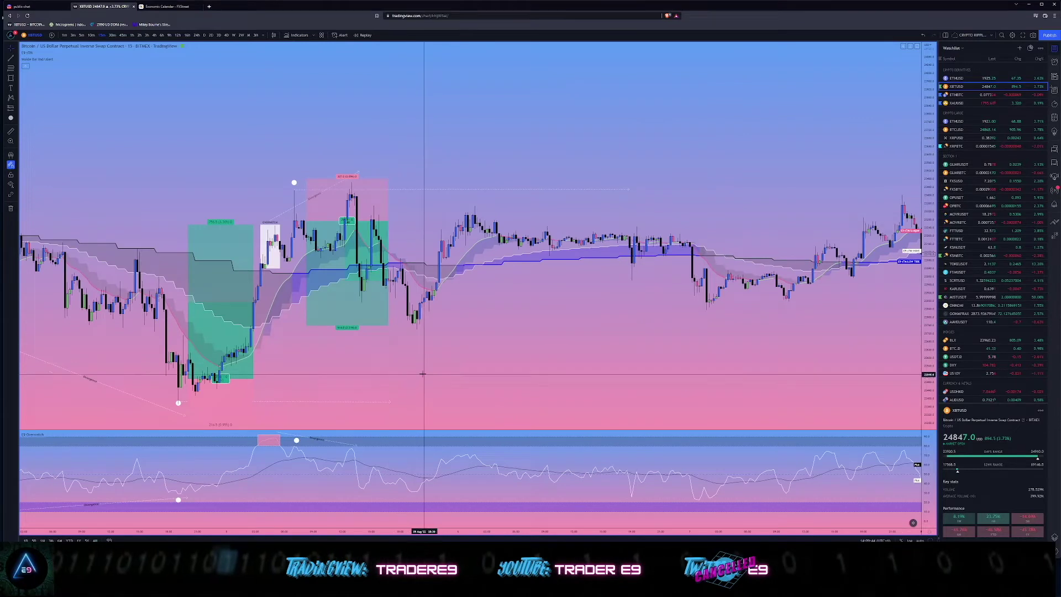
scroll(439, 383, down, 2)
drag(563, 403, 600, 373)
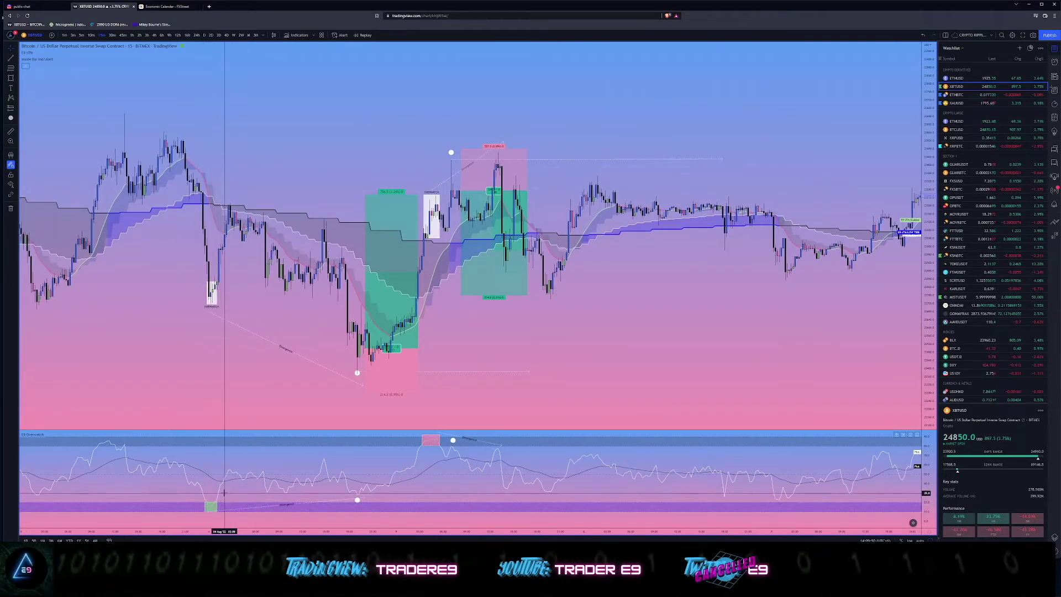
drag(225, 491, 171, 491)
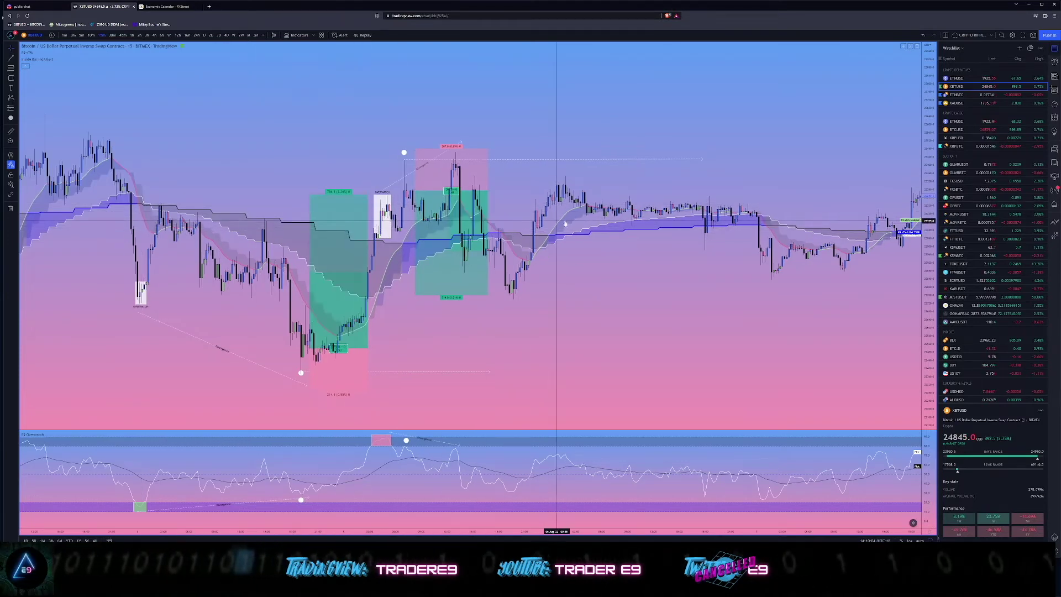
double_click(216, 213)
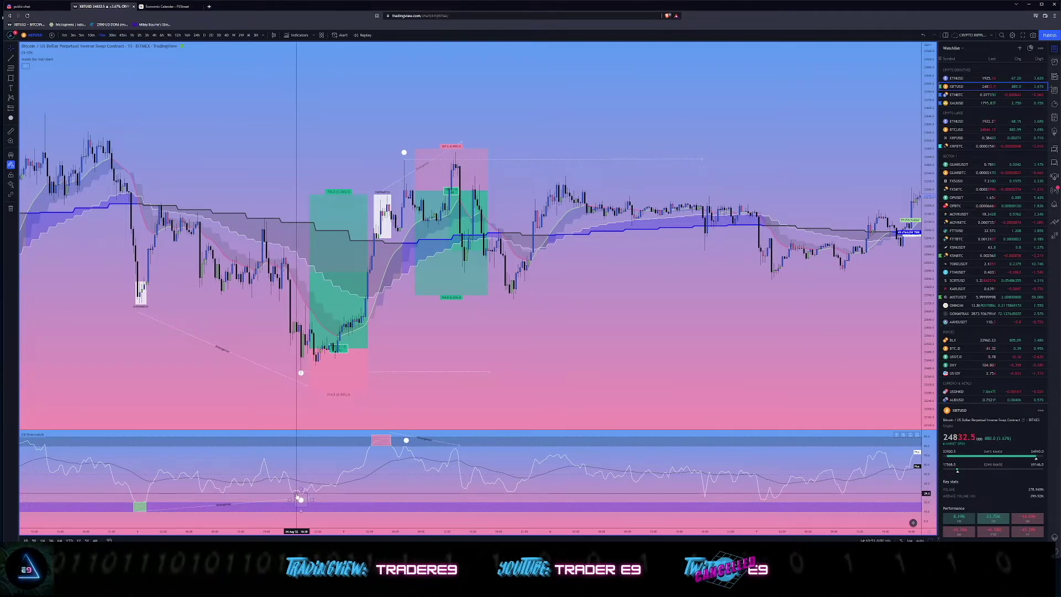
drag(308, 386, 290, 352)
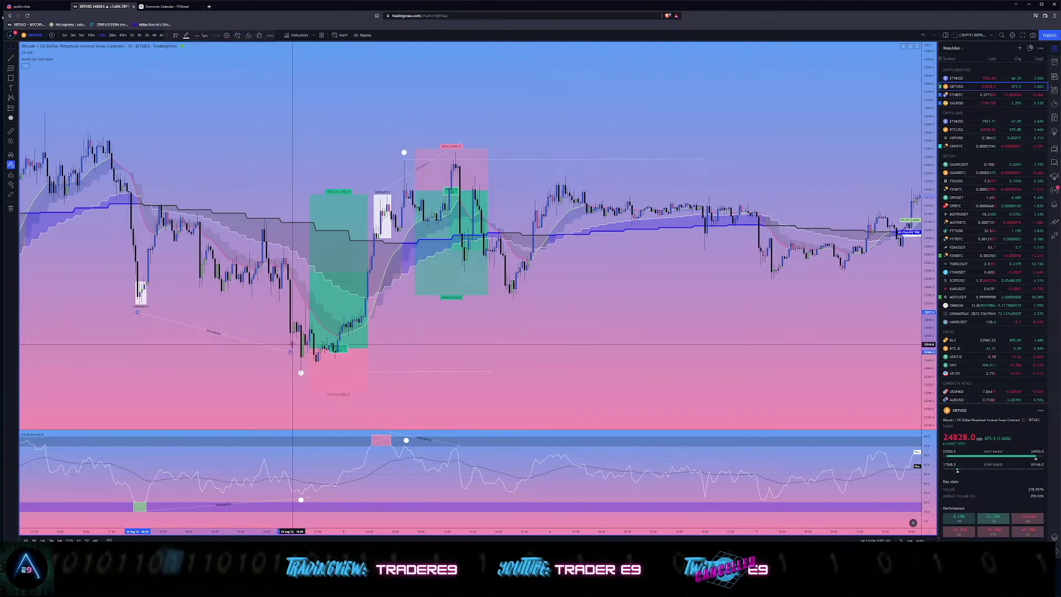
mouse_move(310, 498)
mouse_down()
mouse_move(271, 488)
mouse_move(292, 497)
mouse_up()
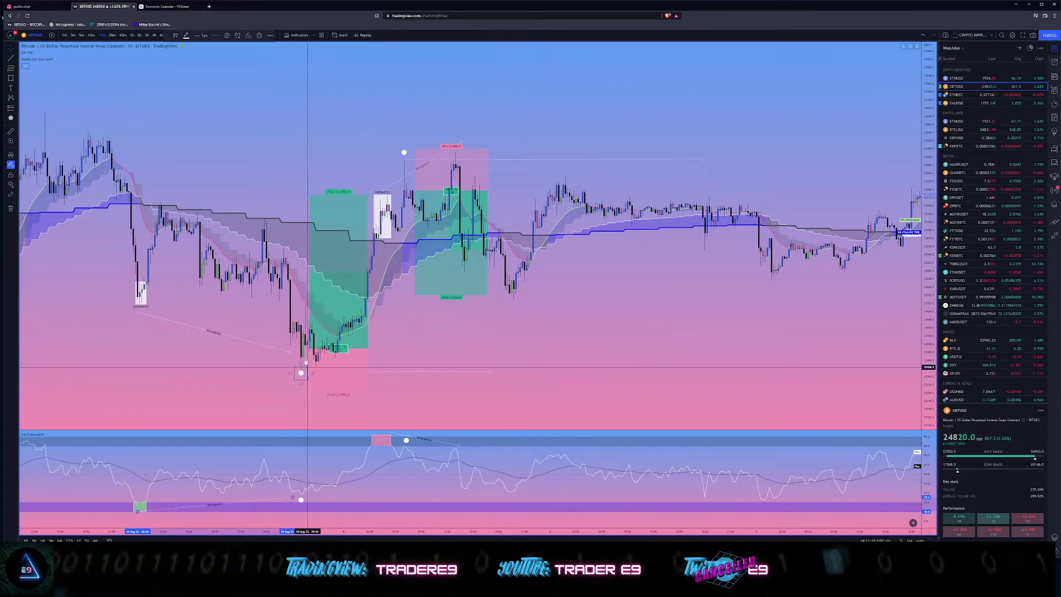
drag(291, 352, 298, 372)
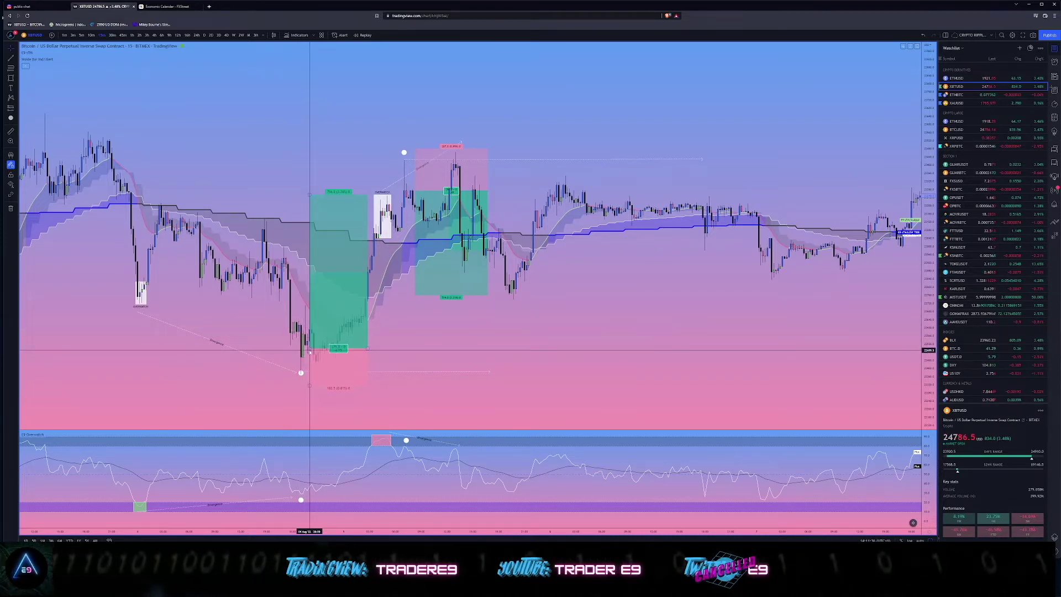
Step: Start a bar replay from the candle next to the divergence low of the older long setup
drag(325, 408, 395, 376)
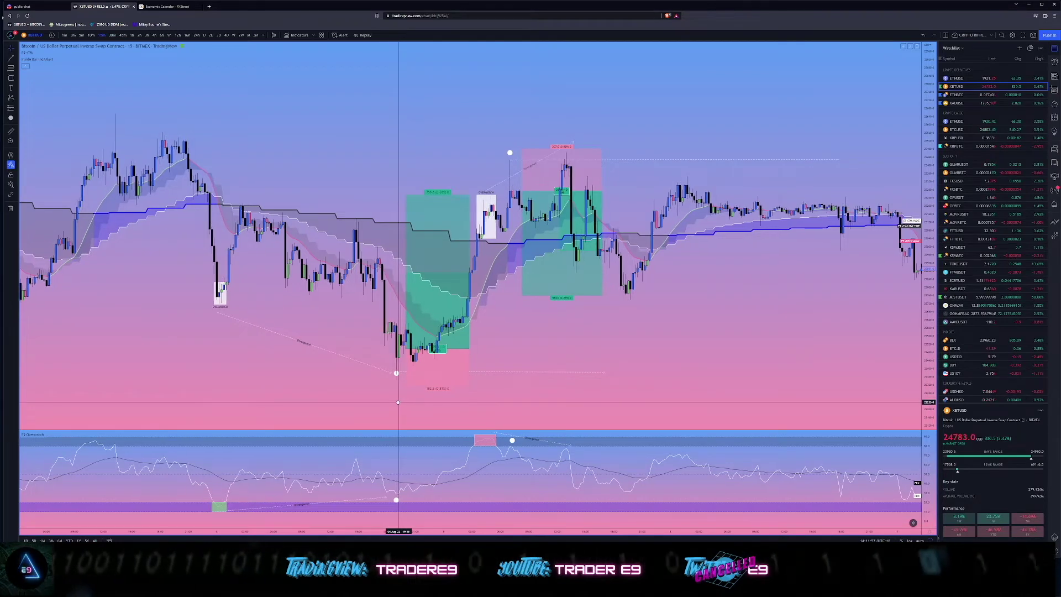
click(360, 35)
click(402, 402)
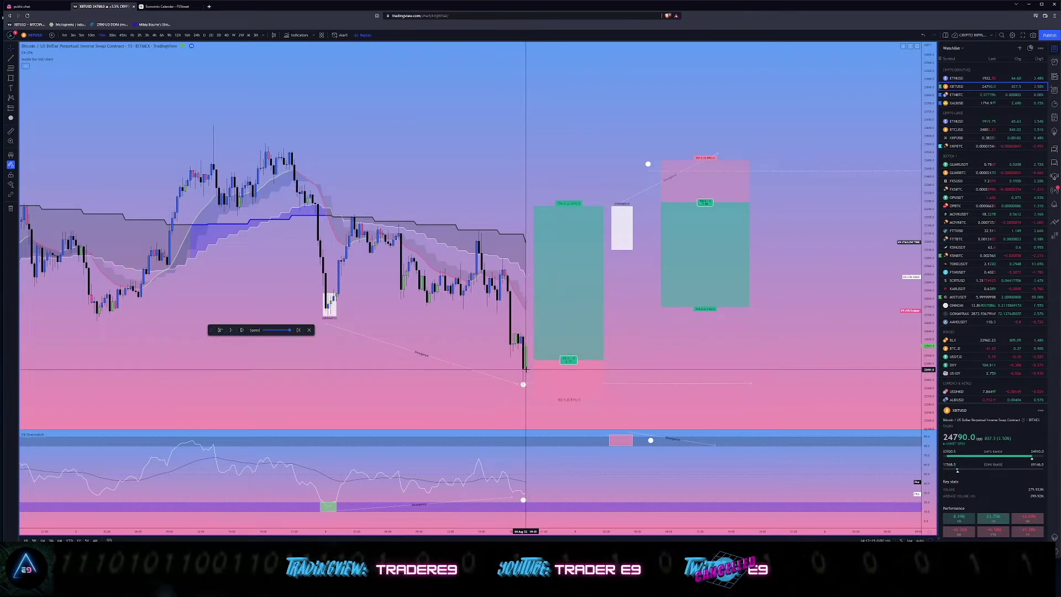
Step: Adjust the long position's entry beside the latest candle, set its stop just below the divergence low and narrow its box
drag(540, 361, 538, 356)
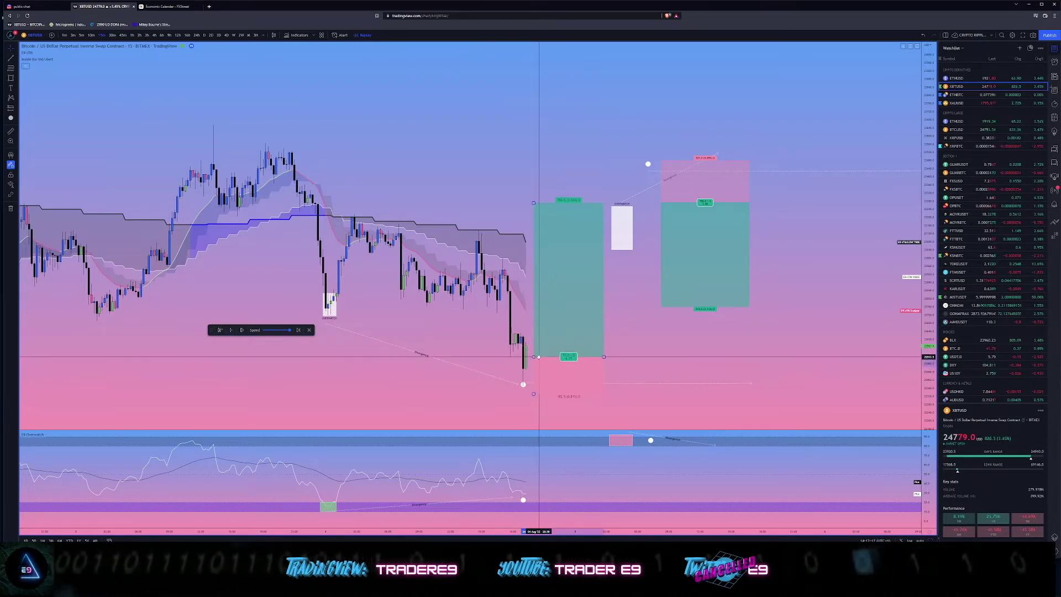
drag(535, 396, 535, 387)
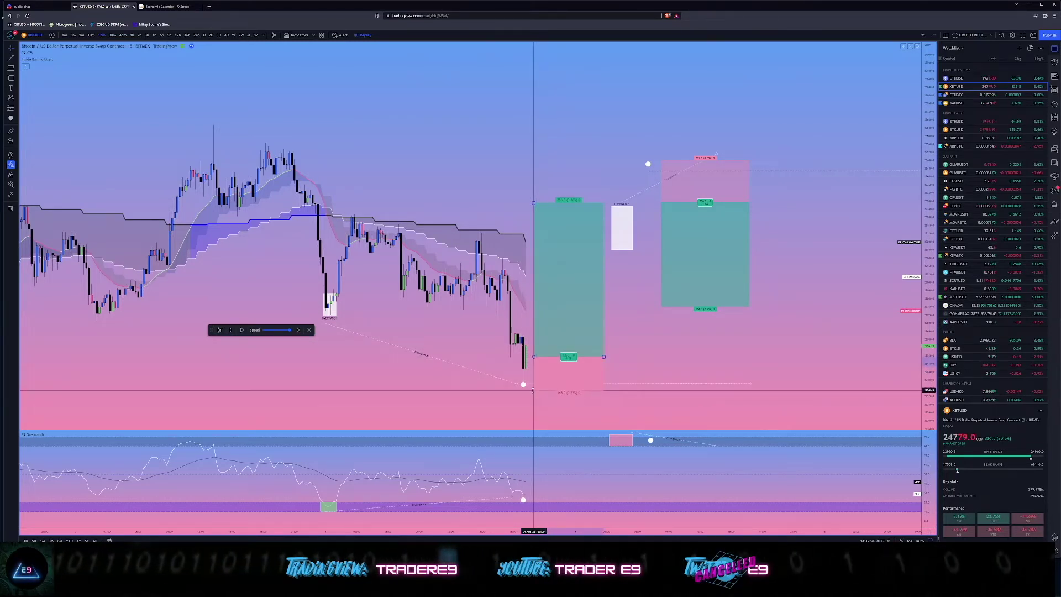
click(533, 392)
drag(604, 357, 555, 359)
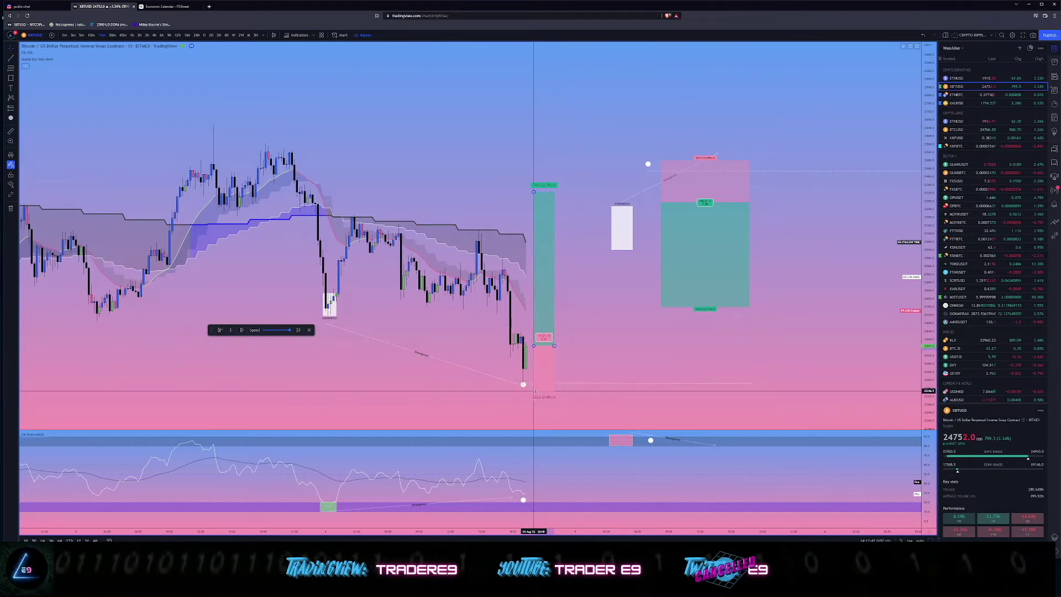
Step: Advance the bar replay by two candles and narrow the long position's box further
click(242, 331)
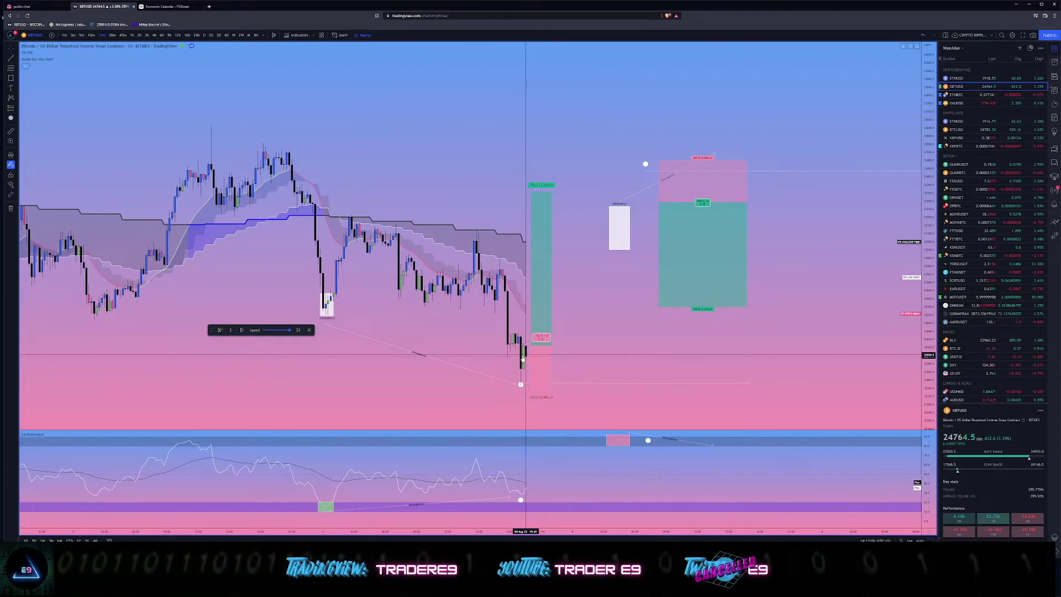
click(242, 331)
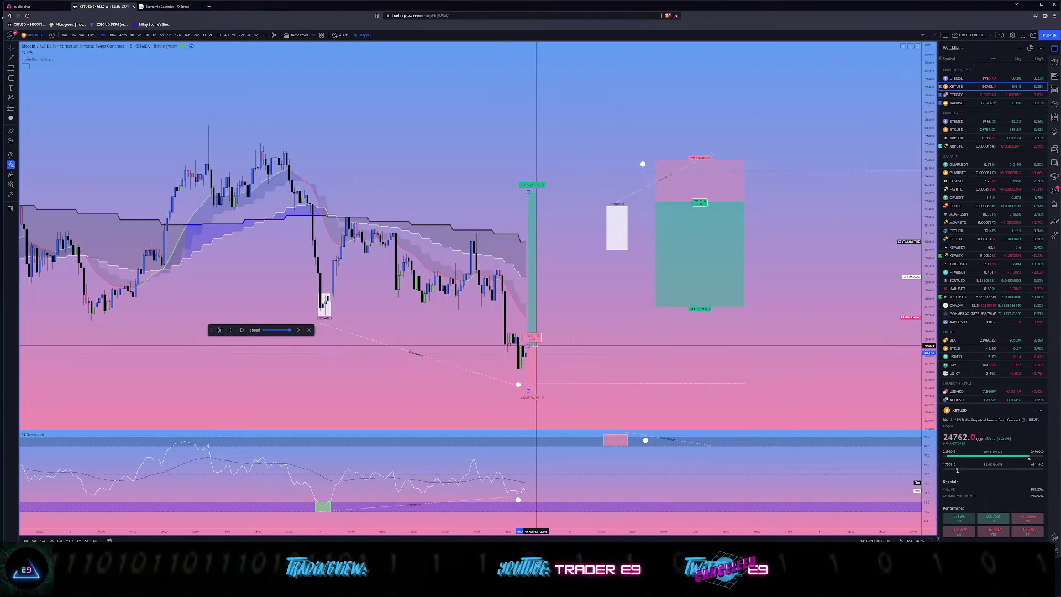
click(536, 345)
Step: Add a second long position beside the first, narrow its box and raise its target level with the first one's
click(15, 109)
click(44, 109)
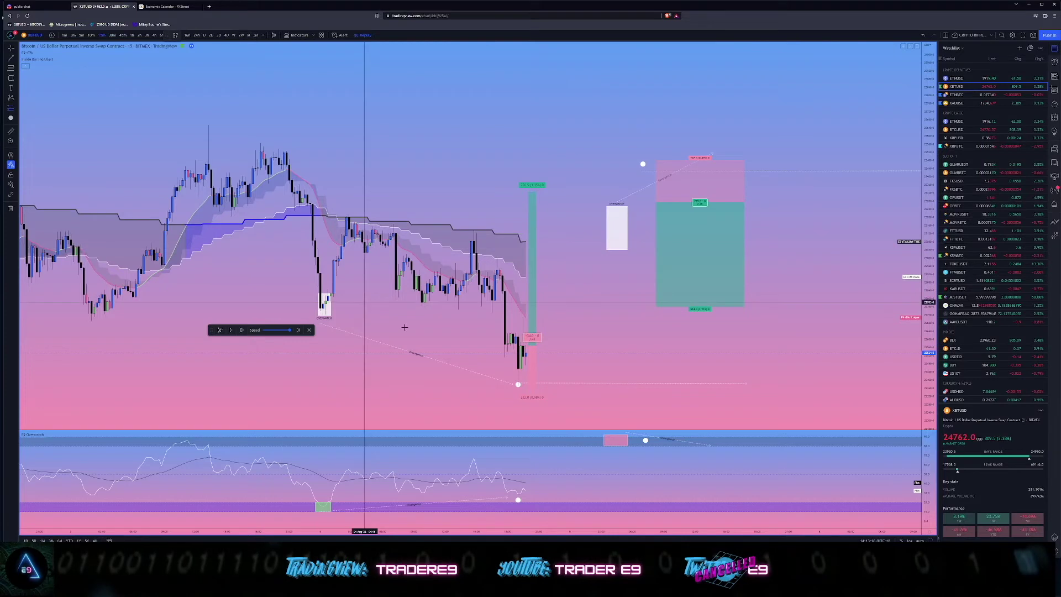
click(540, 352)
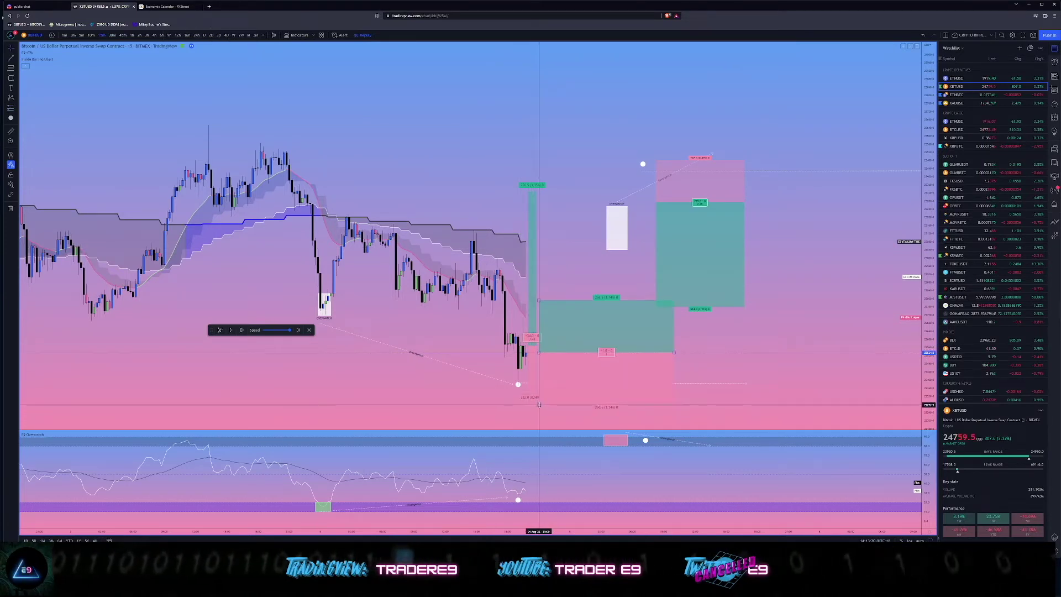
drag(674, 352, 576, 352)
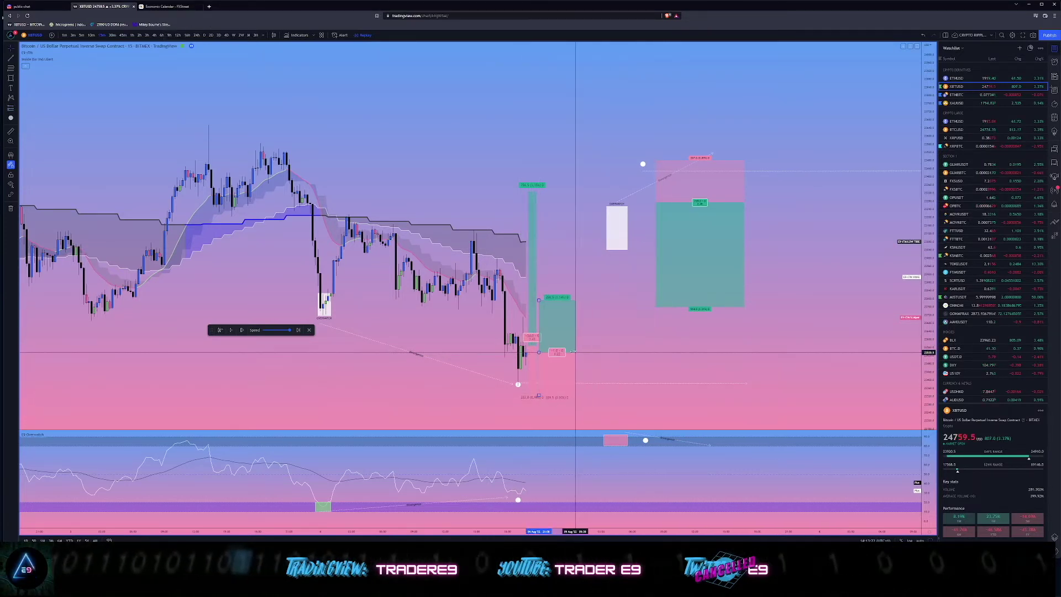
mouse_move(539, 300)
mouse_down()
mouse_move(544, 184)
mouse_move(559, 158)
mouse_up()
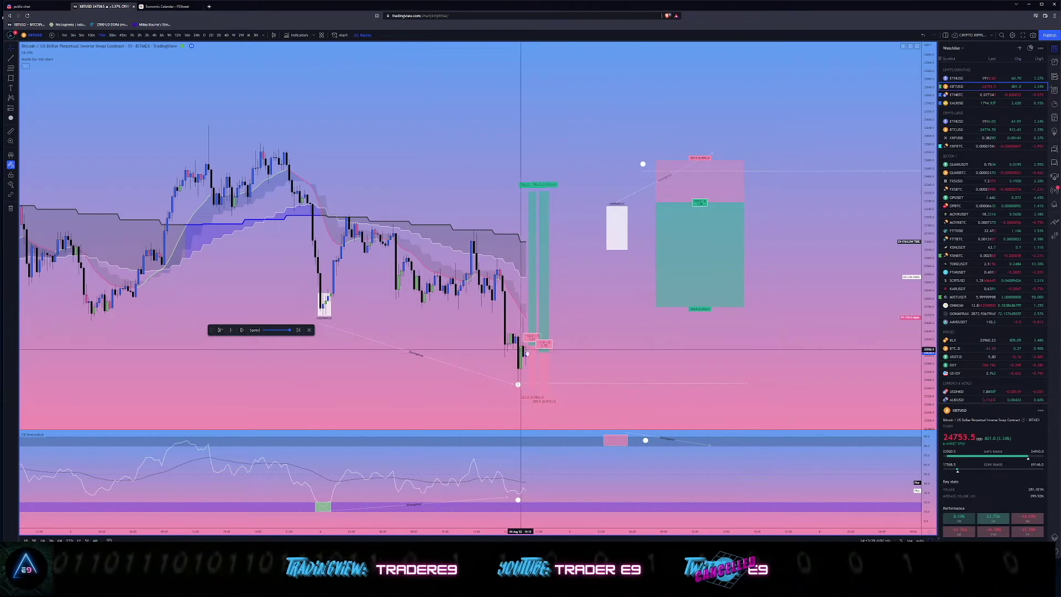
Step: Advance the bar replay six candles, one at a time, to follow price after the second long entry
click(242, 330)
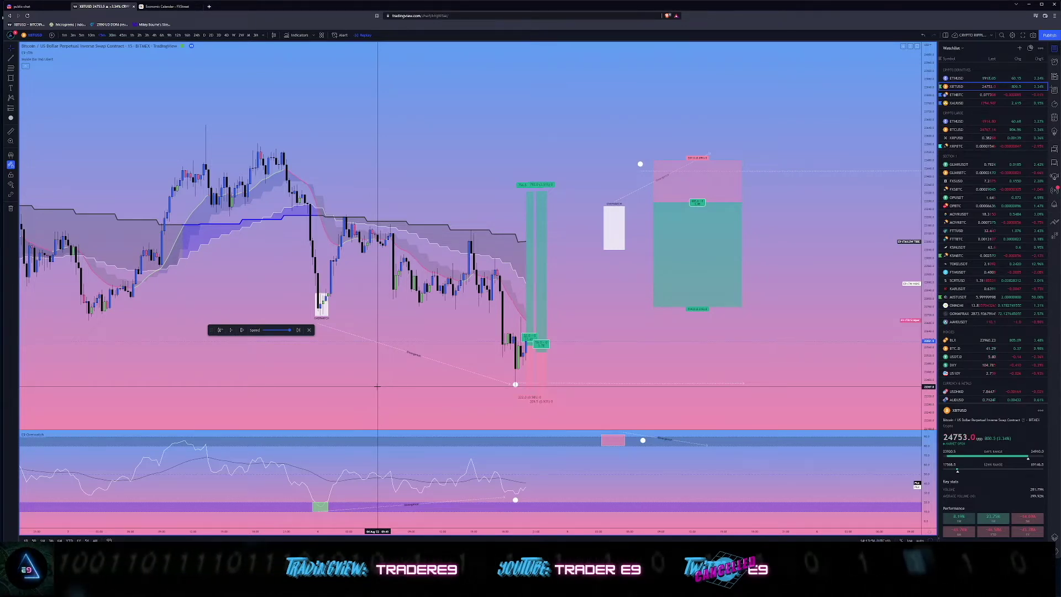
scroll(446, 307, up, 1)
drag(576, 287, 624, 275)
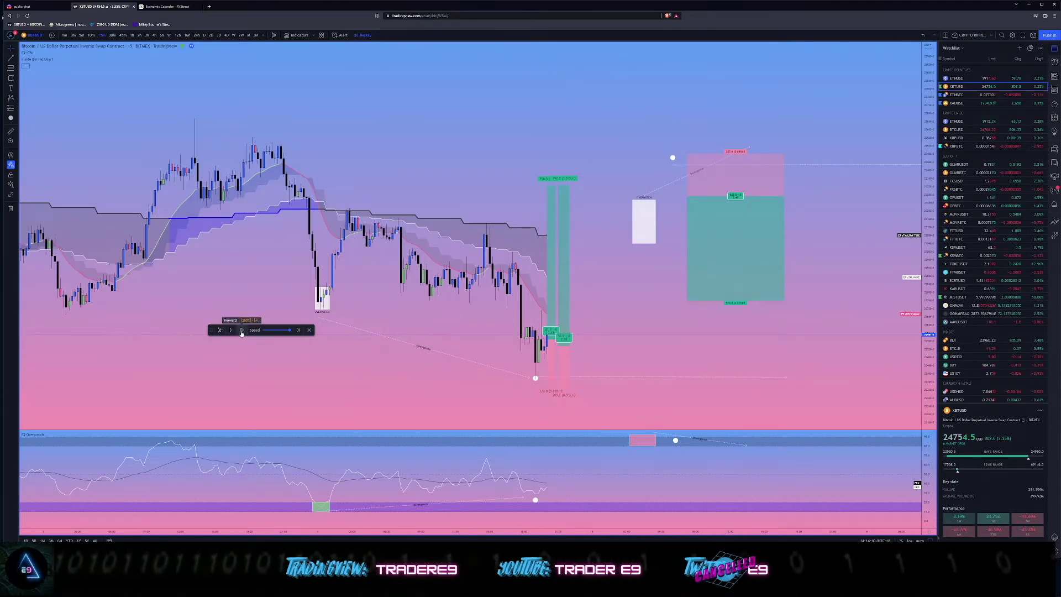
click(241, 330)
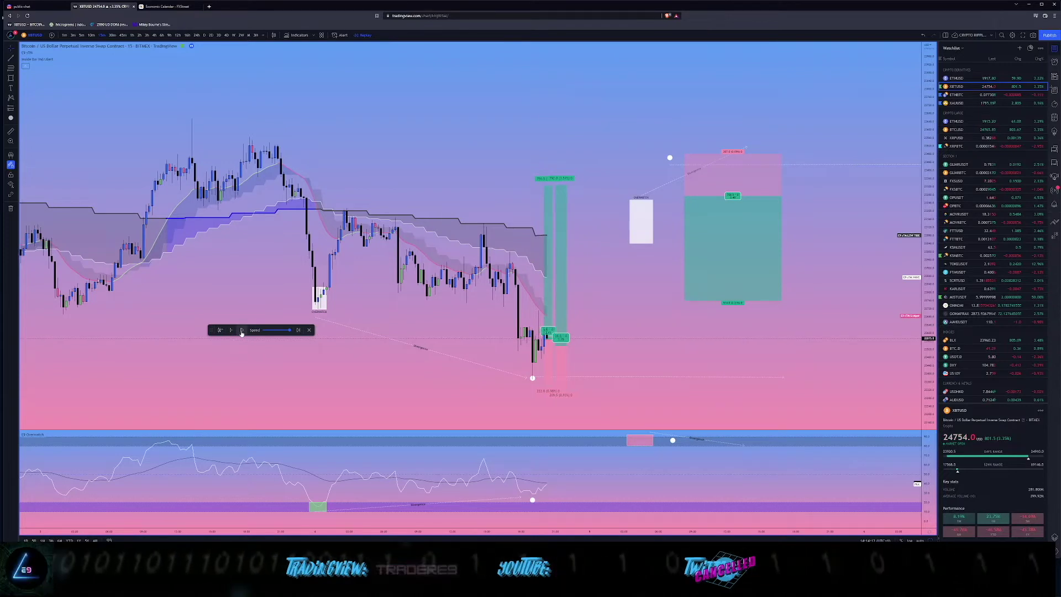
click(241, 330)
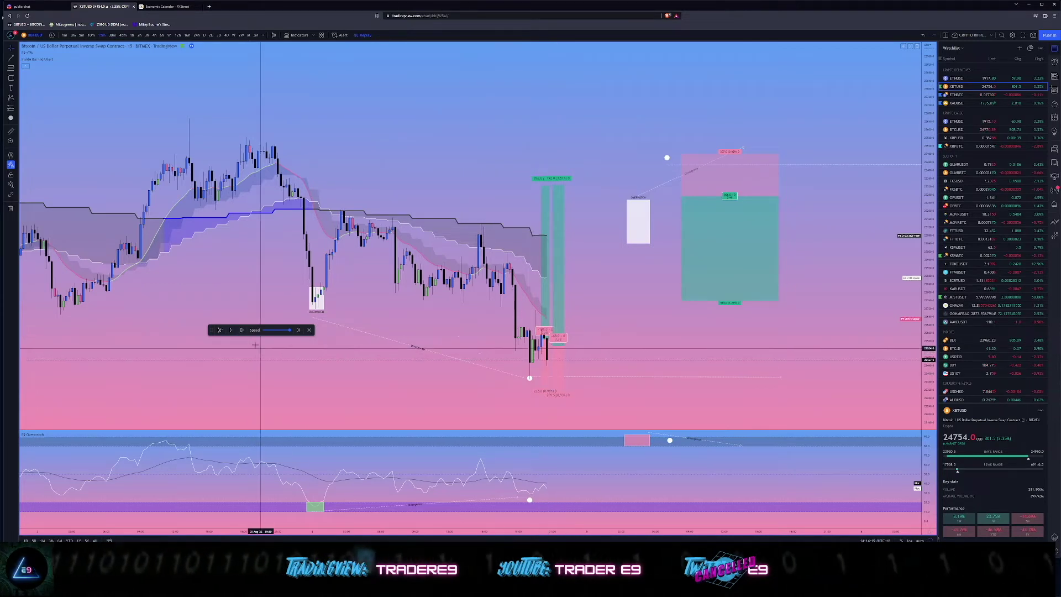
click(242, 332)
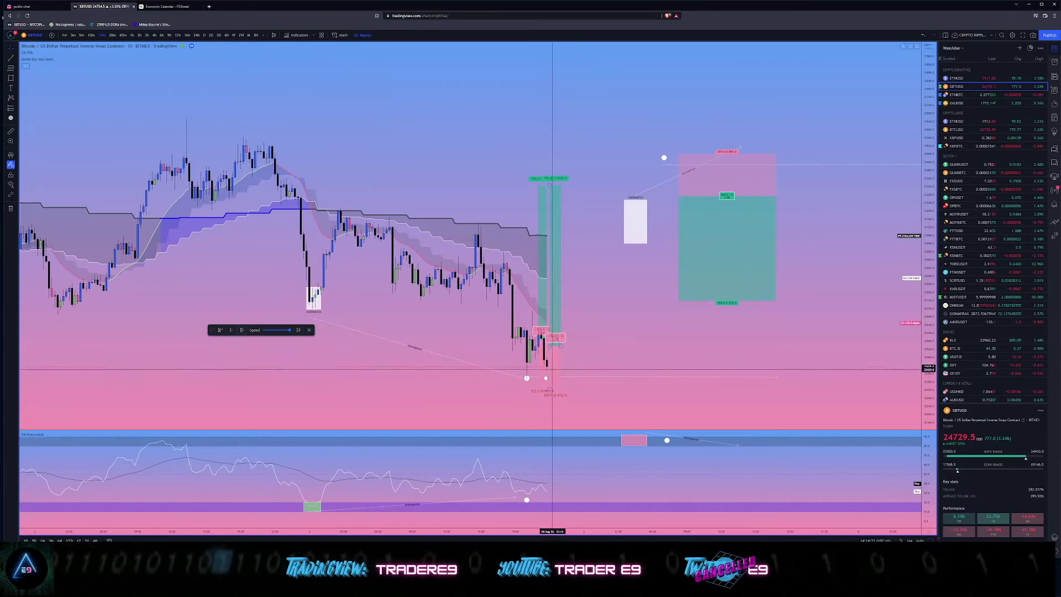
click(243, 333)
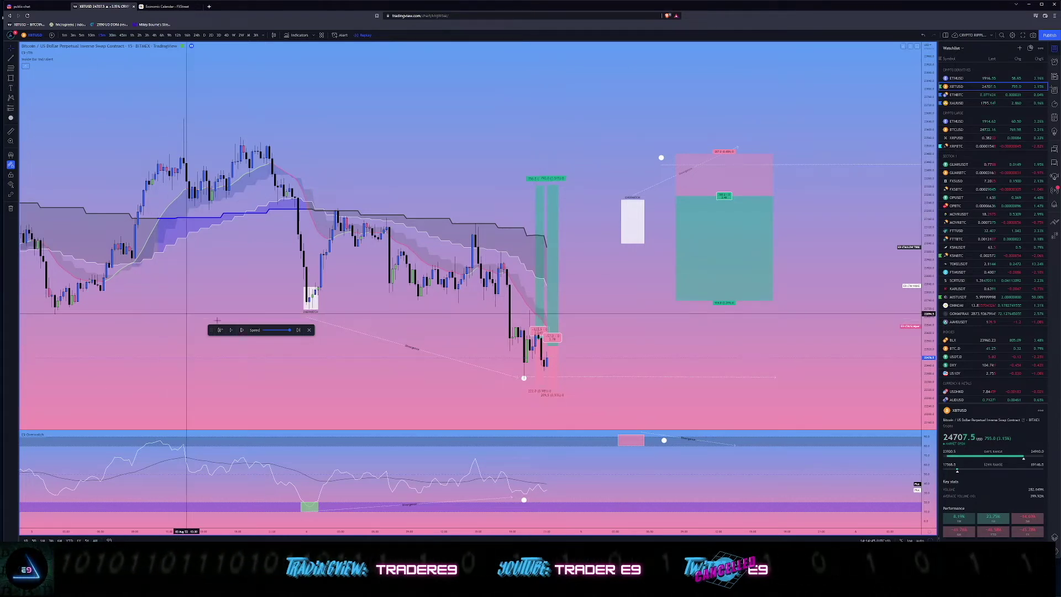
click(243, 330)
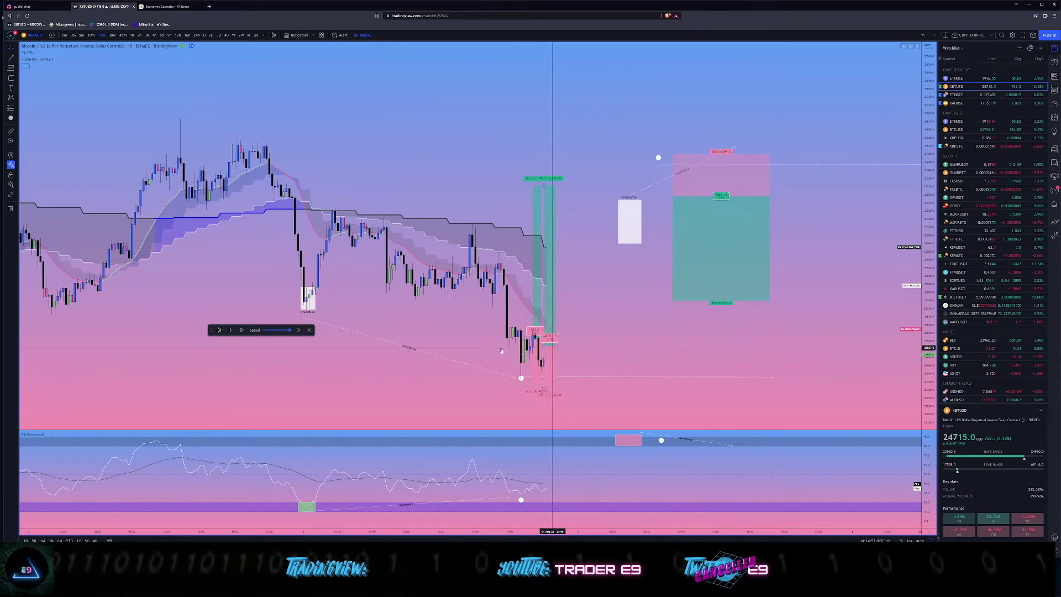
Step: Add a third narrow long position beside the second, with its stop below the divergence low and its target level with the others
click(9, 110)
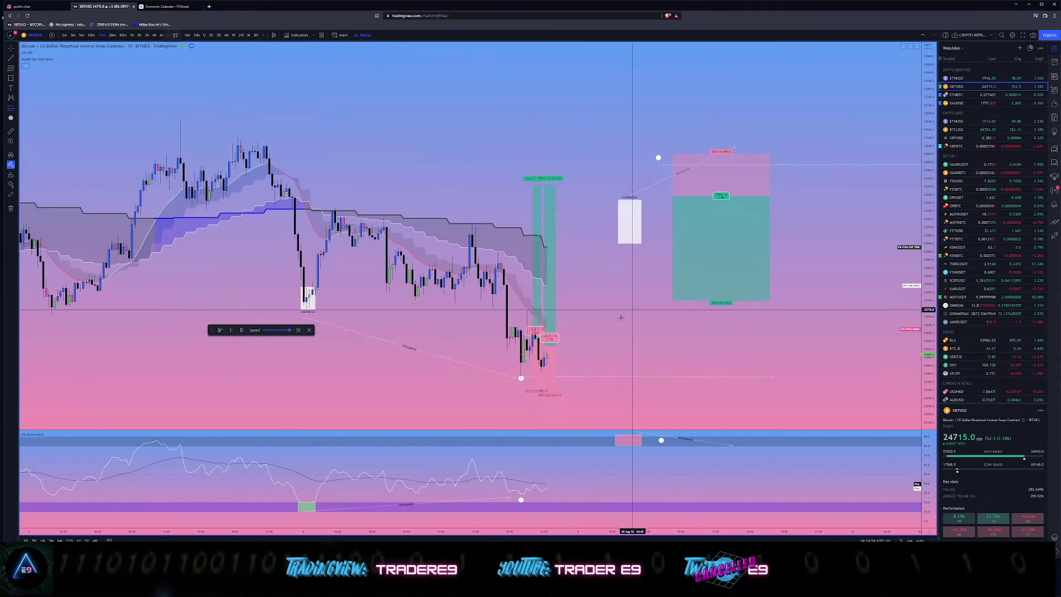
click(562, 355)
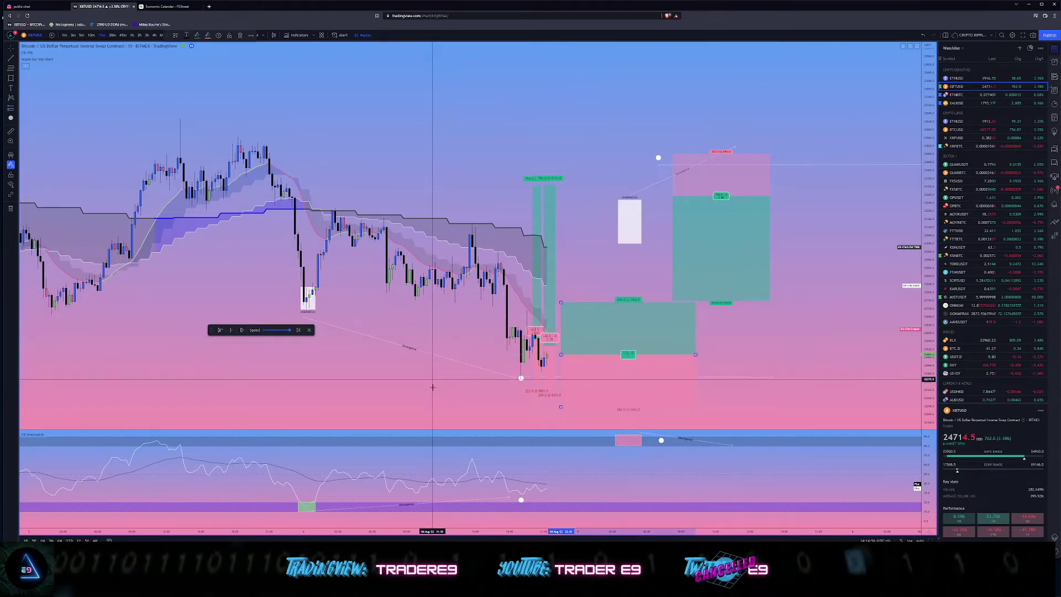
drag(561, 406, 561, 385)
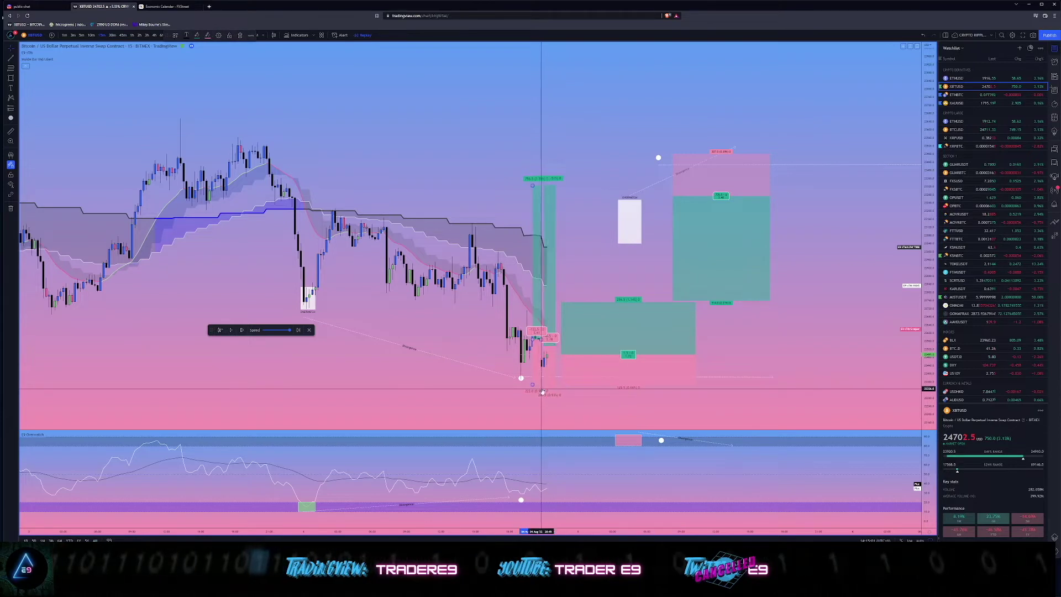
drag(561, 302, 565, 187)
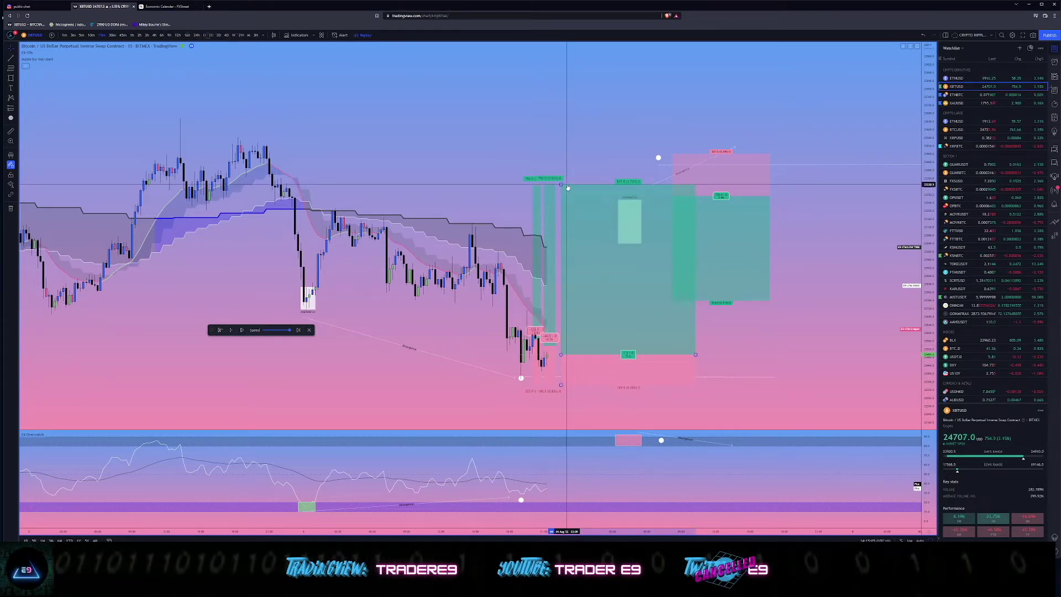
drag(696, 354, 575, 356)
click(604, 334)
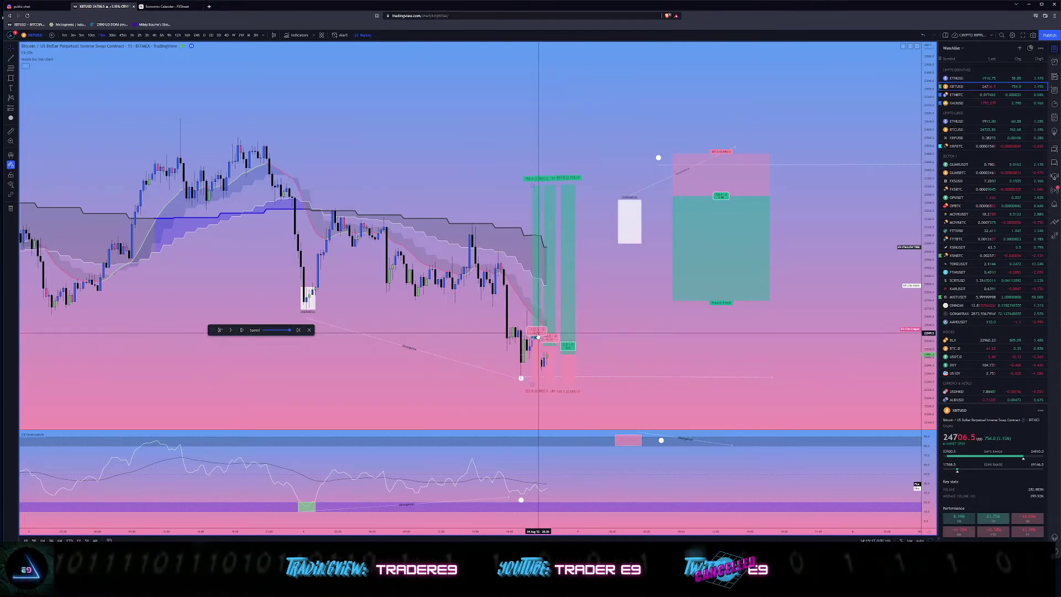
click(532, 184)
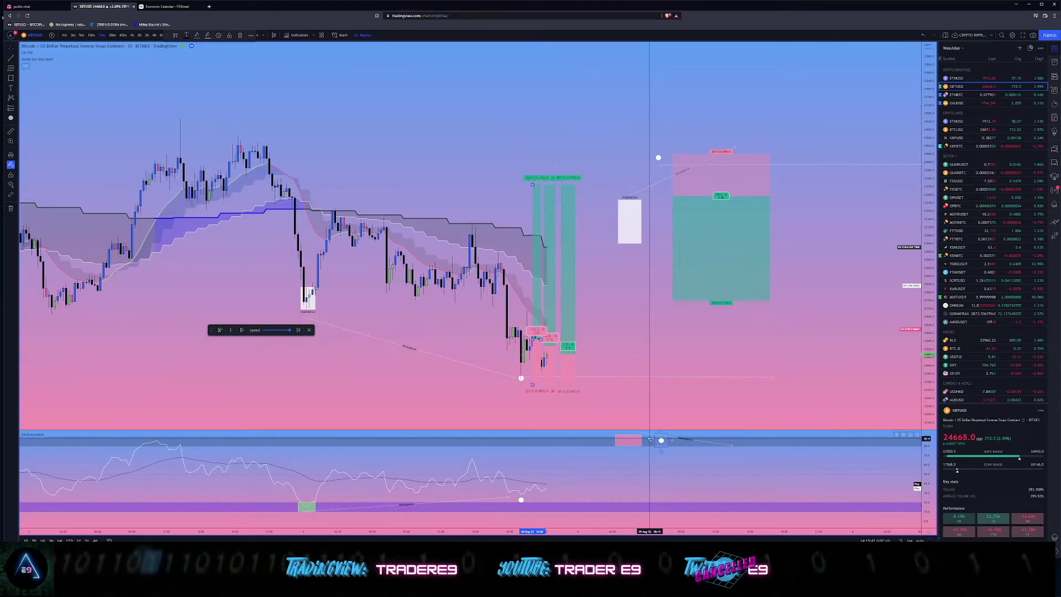
Step: Play the bar replay through the rally and pause it once the candles run into the short position box
click(231, 330)
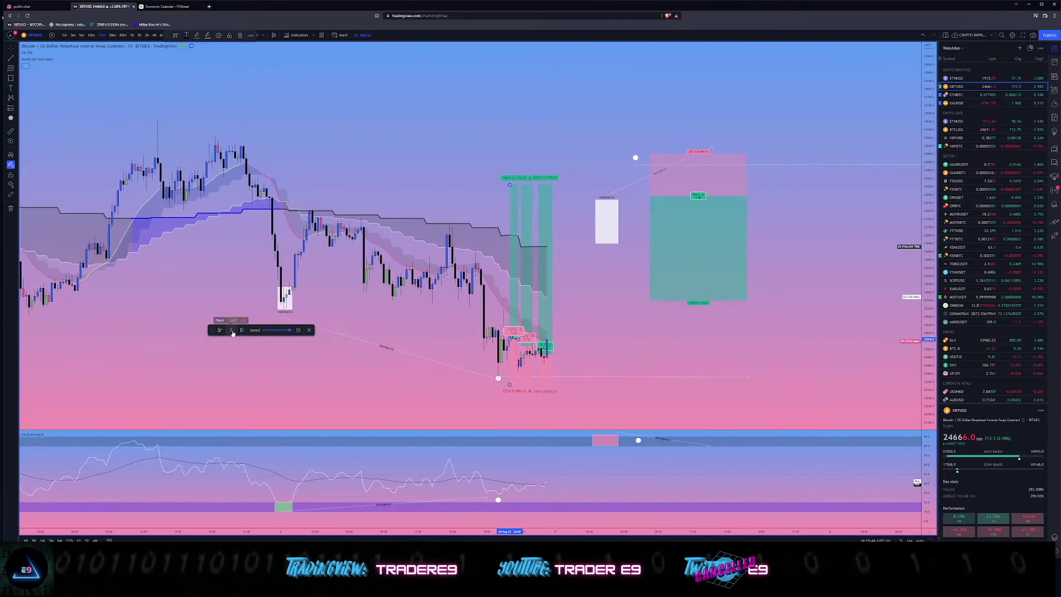
click(231, 330)
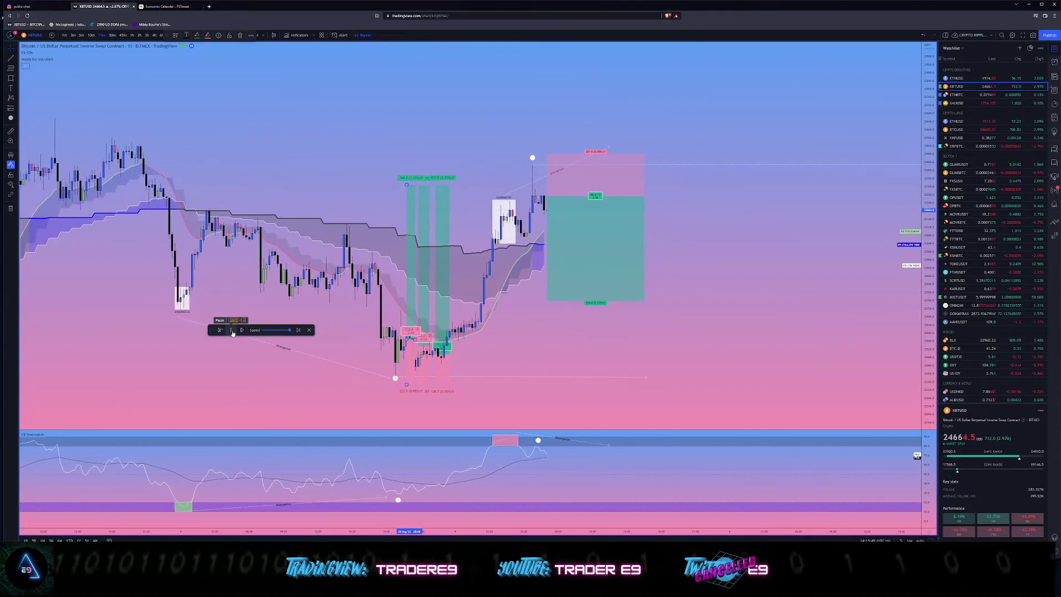
click(232, 331)
drag(476, 358, 605, 354)
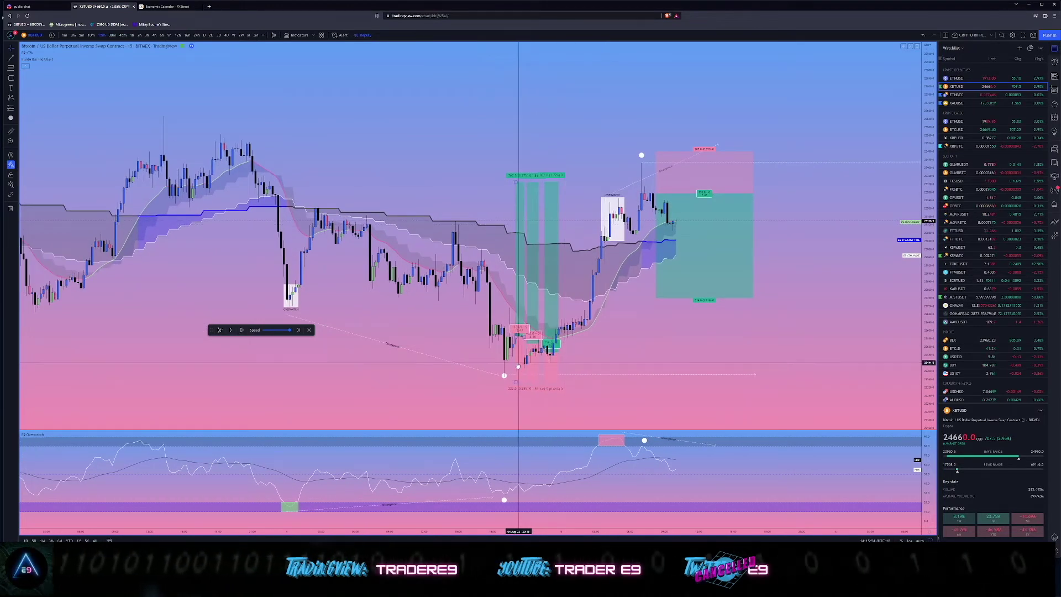
drag(687, 359, 641, 356)
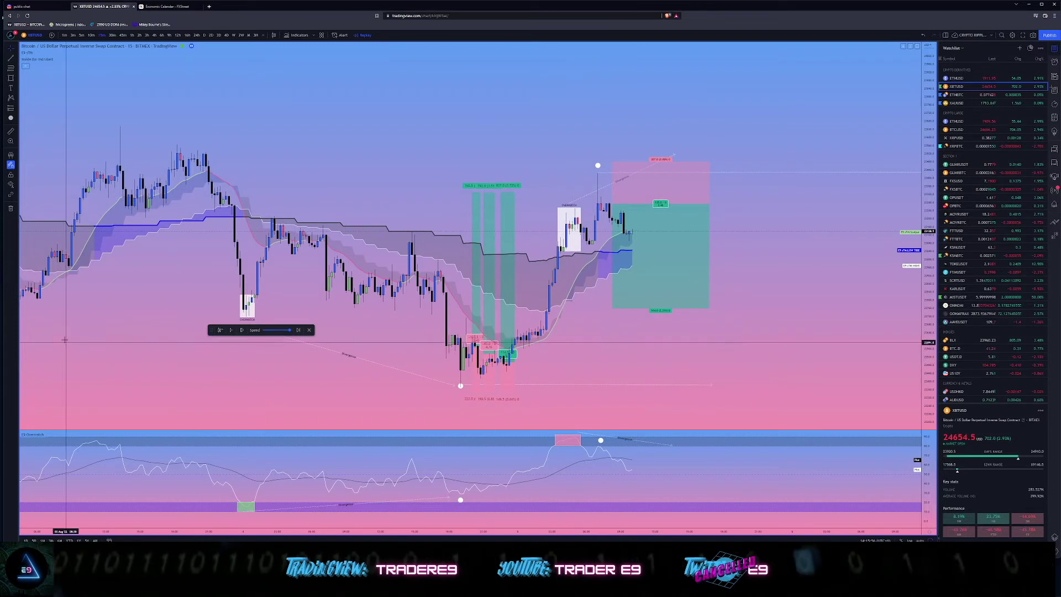
Step: Play the replay past the short position, pause after the drop following the sideways range, and move the short's stop loss to its entry
click(231, 330)
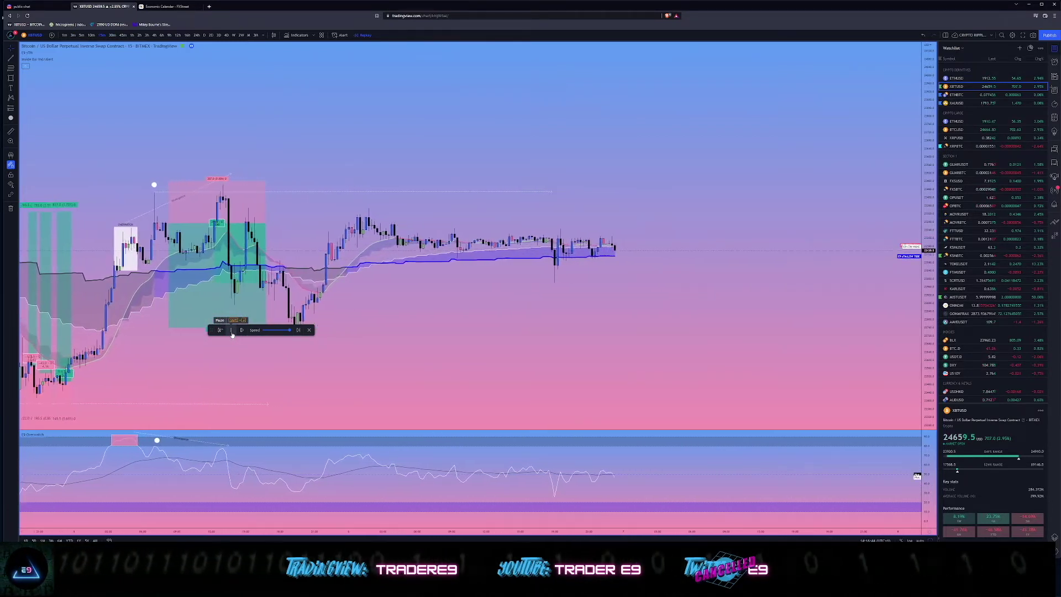
click(231, 330)
drag(330, 402, 521, 399)
scroll(579, 350, up, 1)
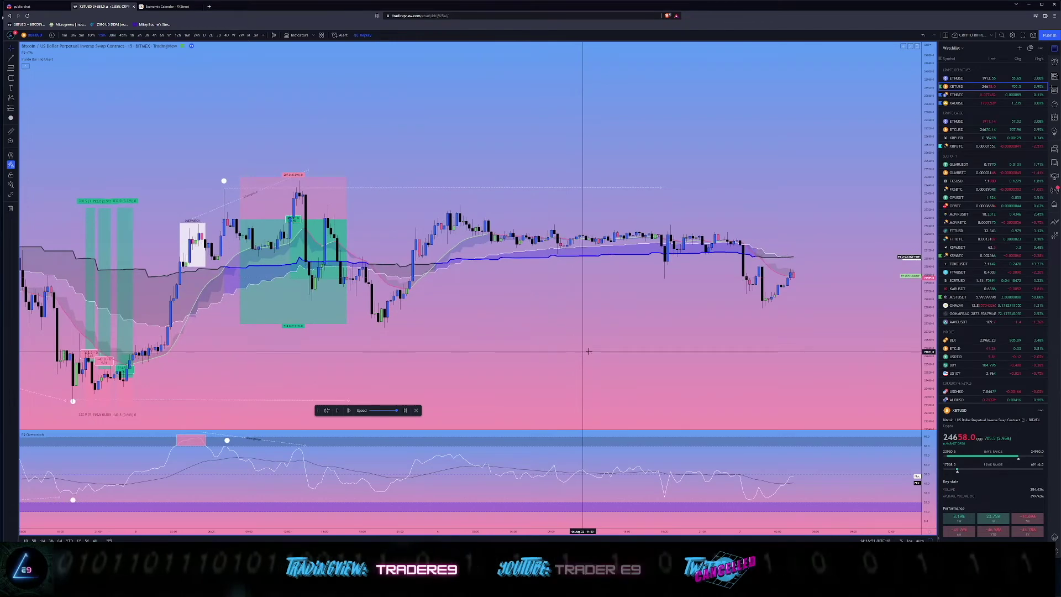
drag(597, 332, 652, 320)
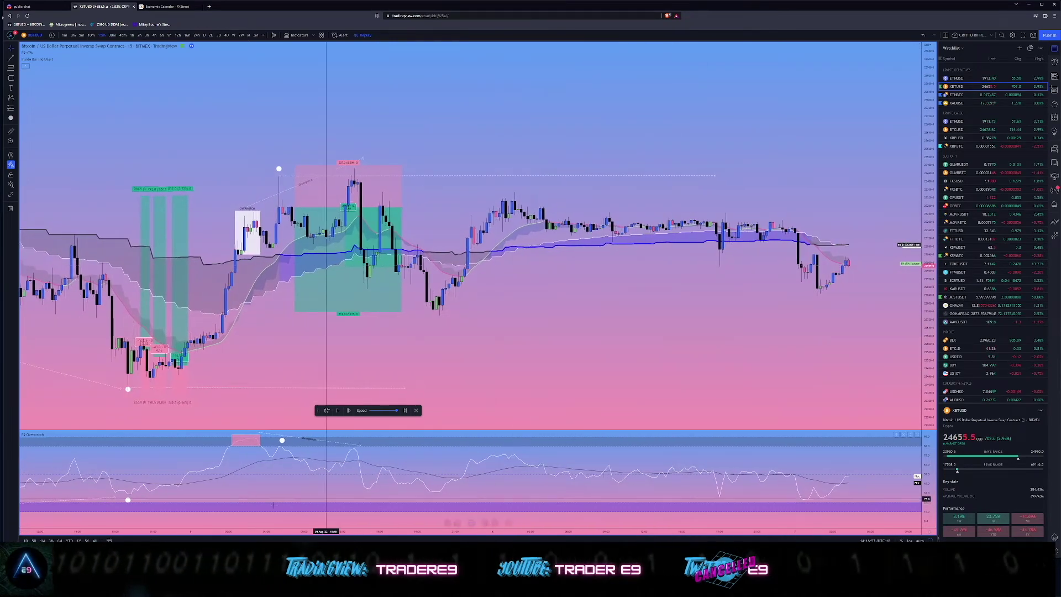
scroll(518, 352, down, 1)
drag(571, 331, 551, 318)
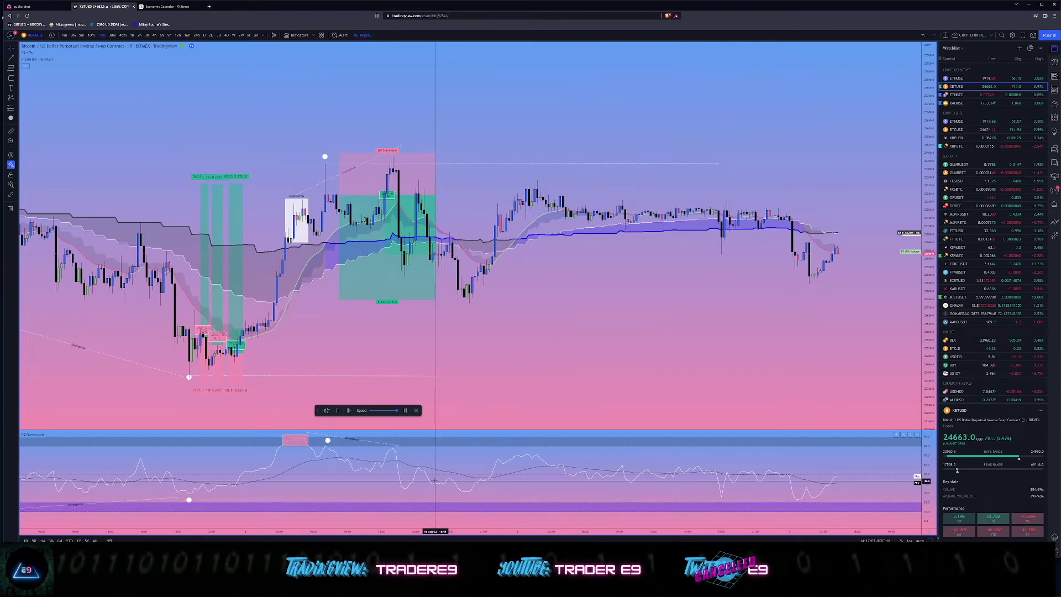
drag(519, 371, 508, 380)
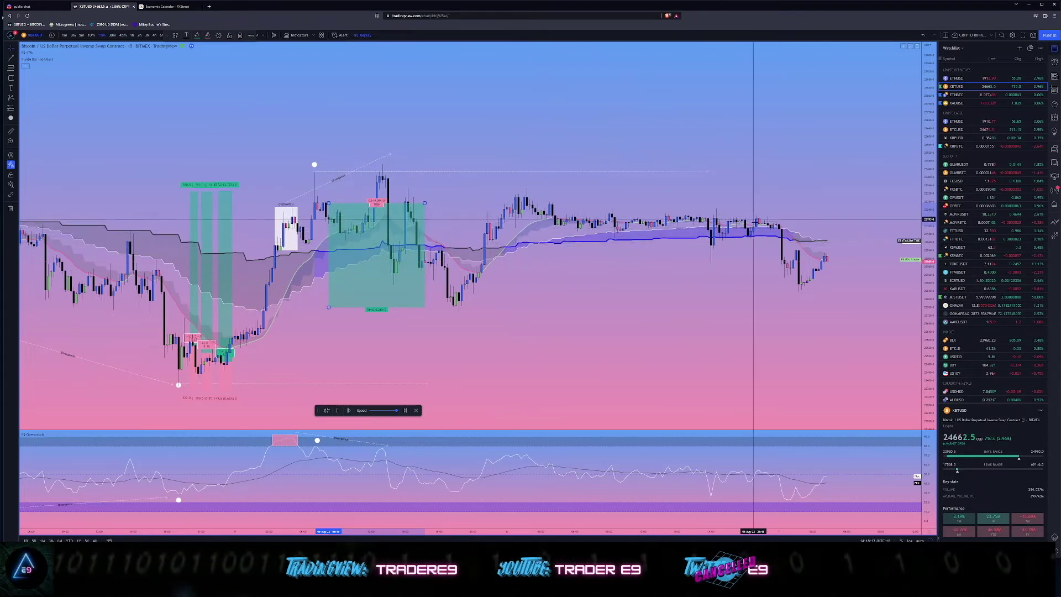
Step: Resume the bar replay and pause it once price rises back above the moving-average bands
click(338, 411)
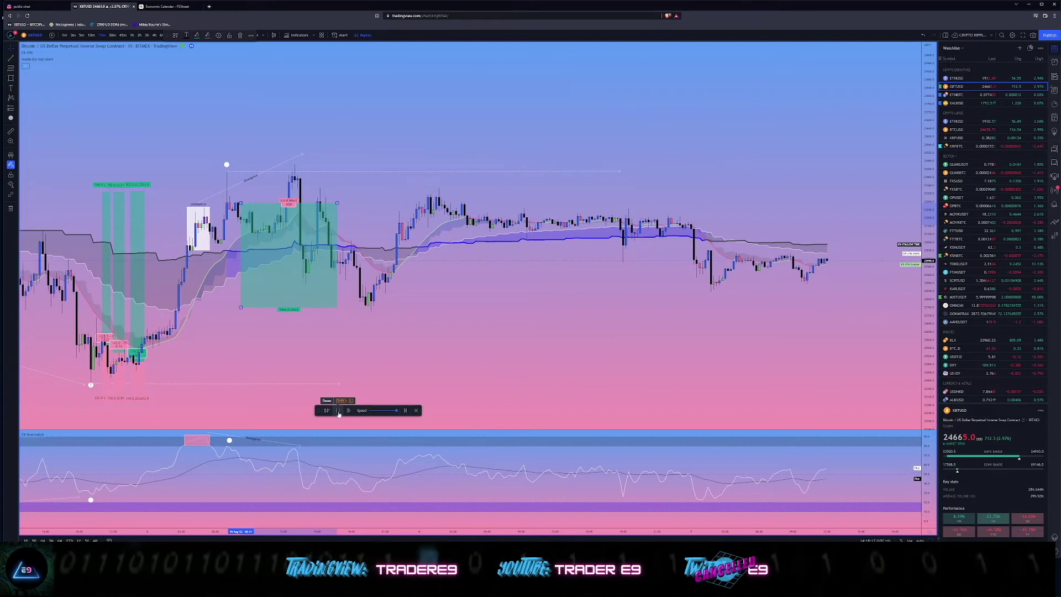
click(339, 411)
drag(722, 306, 723, 310)
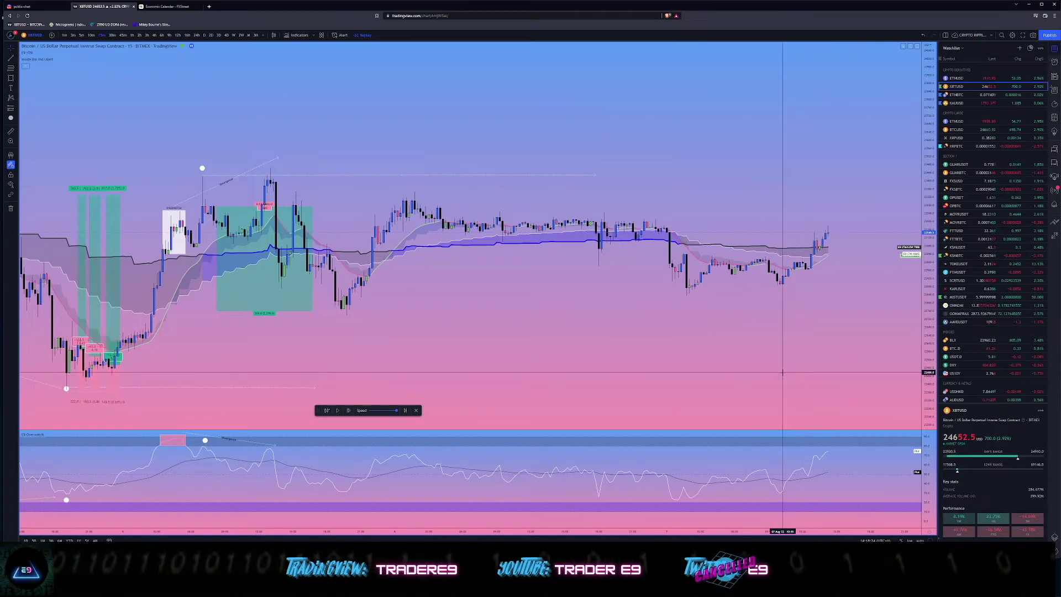
scroll(730, 374, down, 1)
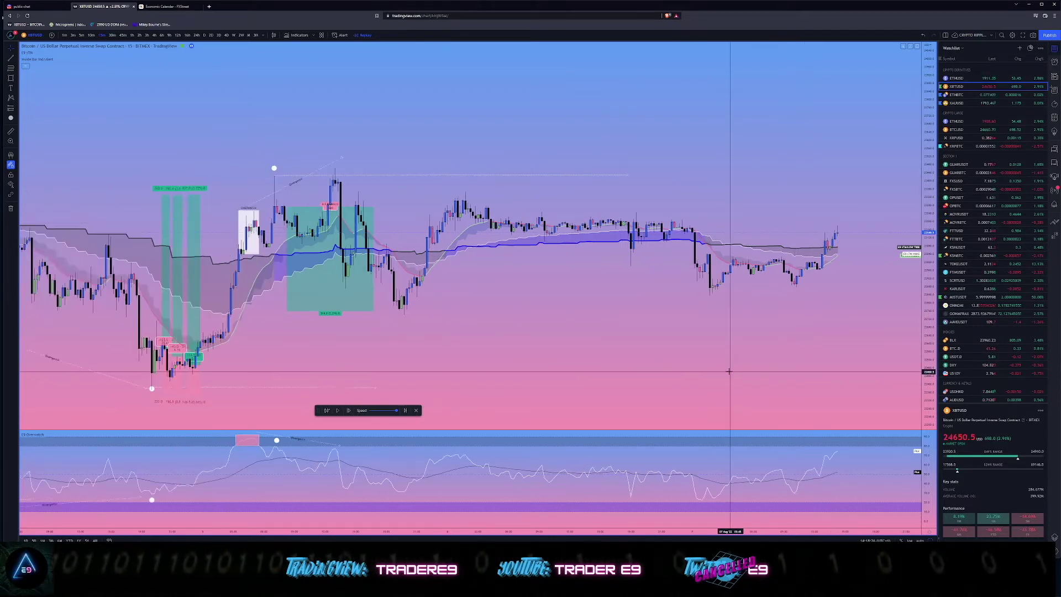
scroll(731, 371, up, 1)
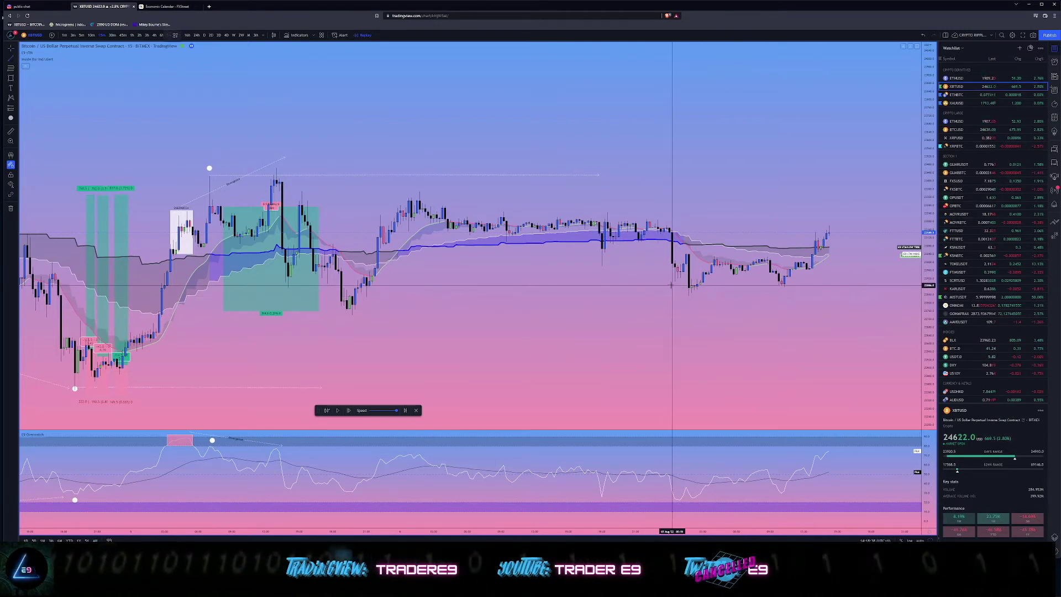
Step: Draw a divergence line beneath the two latest oscillator lows and apply the div line template to it
click(678, 503)
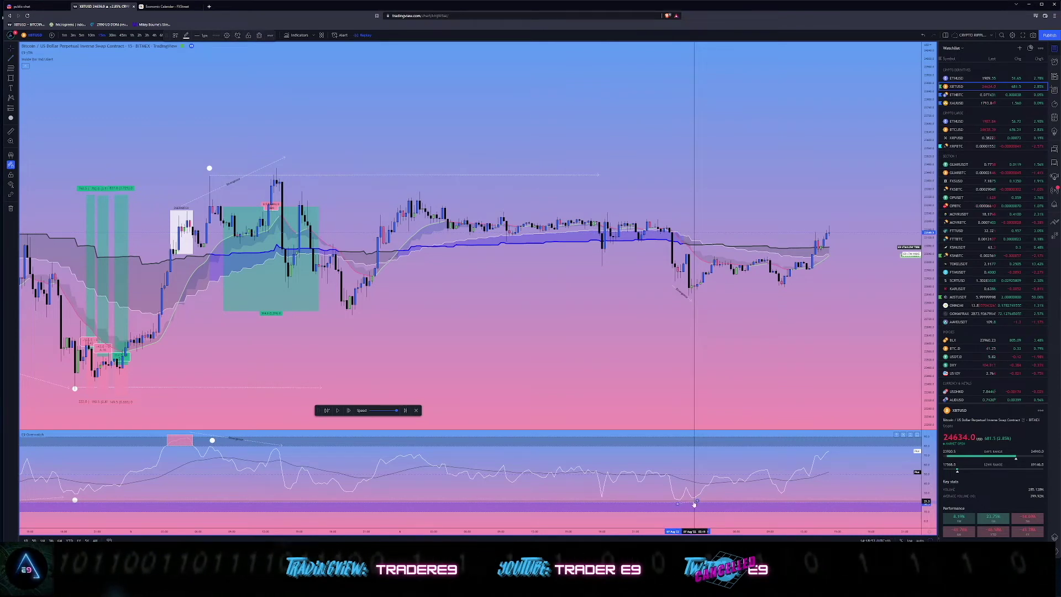
right_click(694, 504)
mouse_move(721, 471)
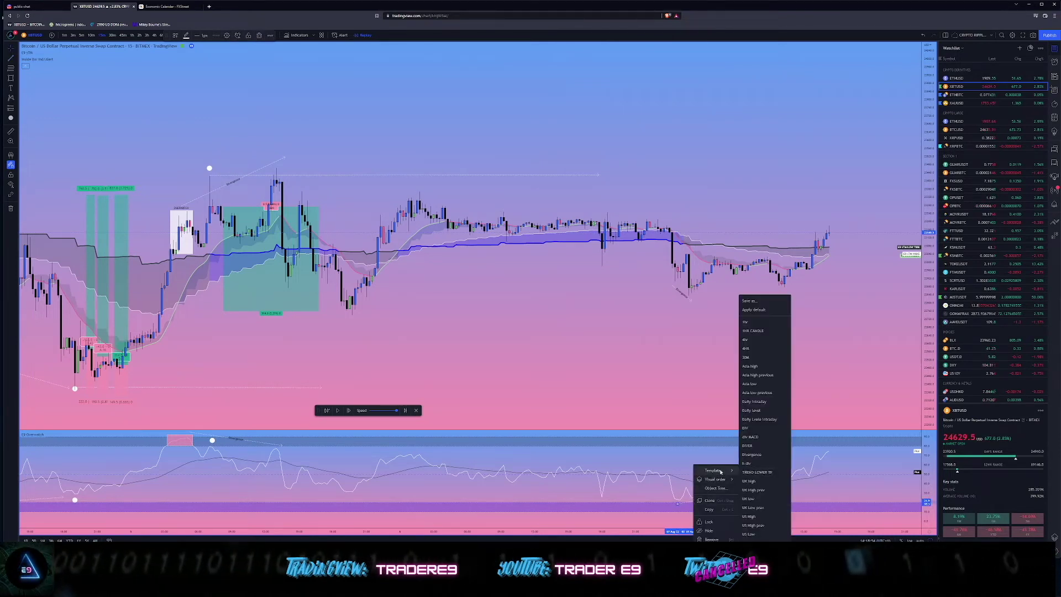
click(752, 431)
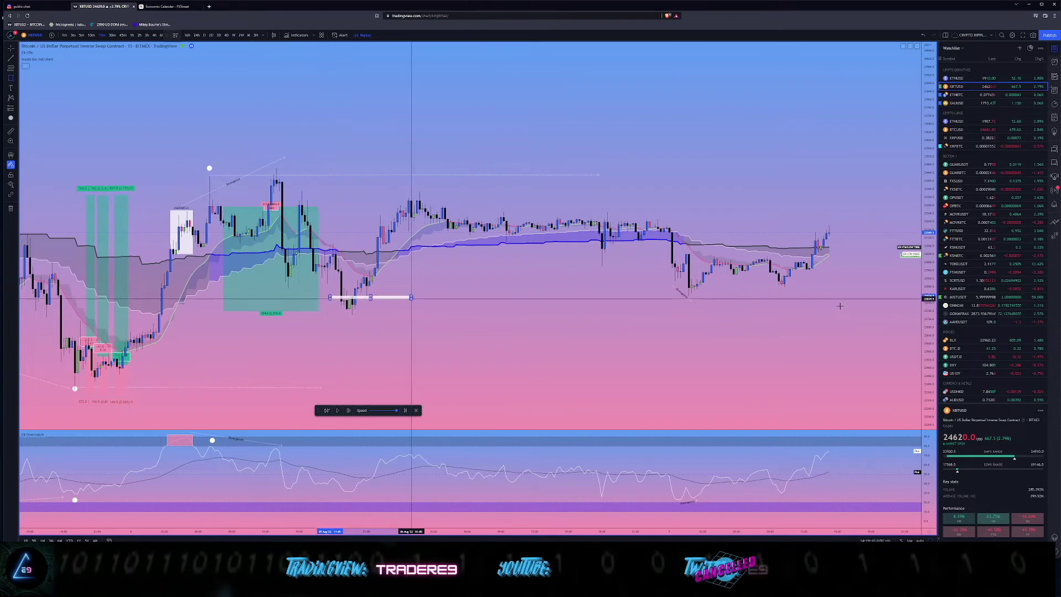
Step: Draw a flat white zone box from the earlier swing low across to beyond the latest candles, just beneath the divergence low
click(877, 305)
drag(682, 314, 628, 337)
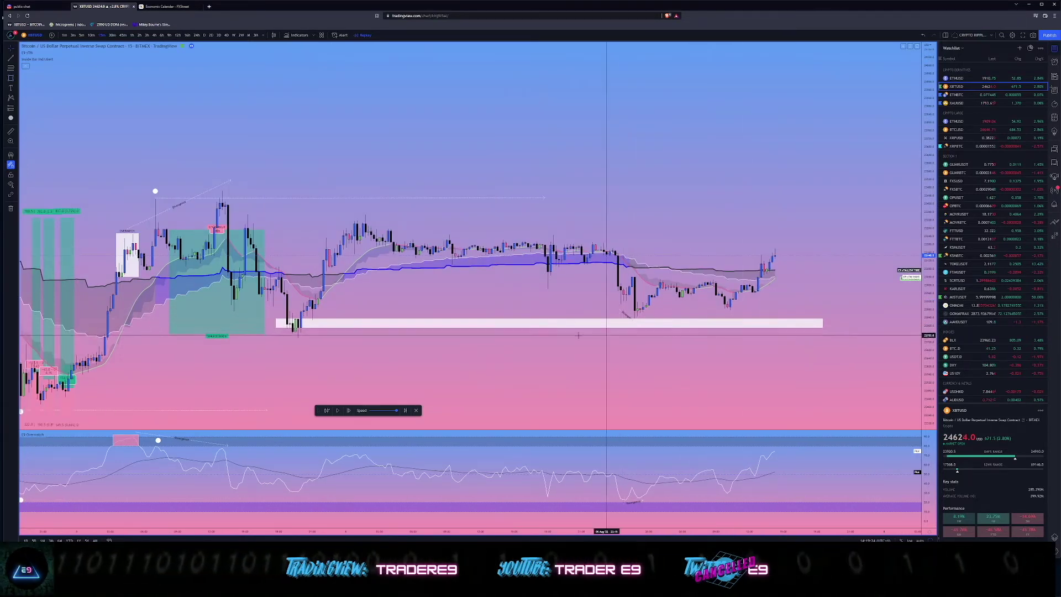
scroll(683, 372, up, 1)
drag(644, 379, 723, 371)
drag(925, 304, 922, 245)
scroll(885, 249, up, 3)
click(646, 313)
key(Escape)
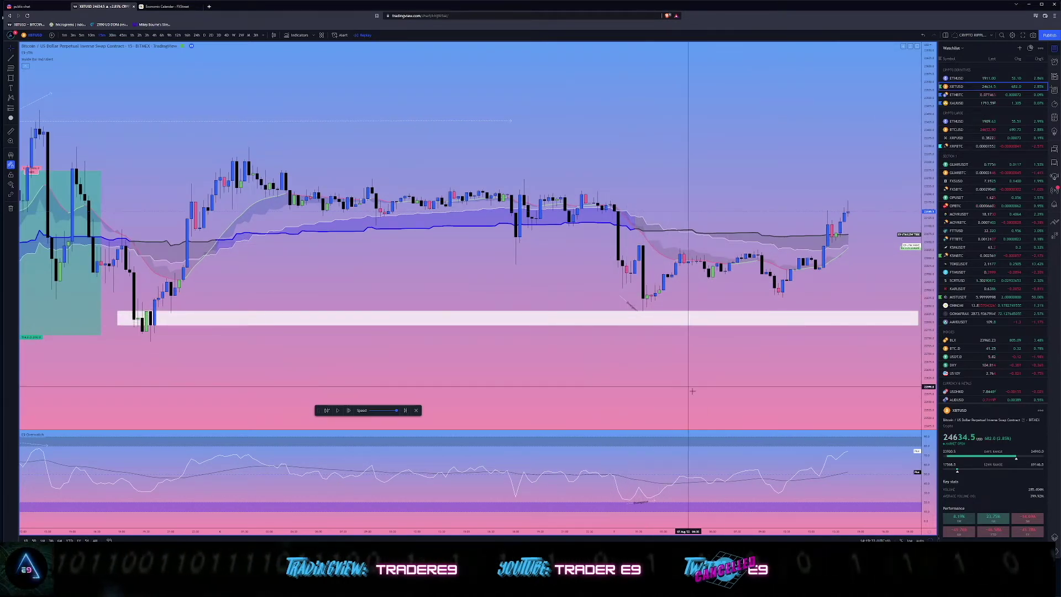
Step: Draw a Fibonacci retracement between the swing low and swing high, and mark a white target box at the first extension levels above
click(129, 342)
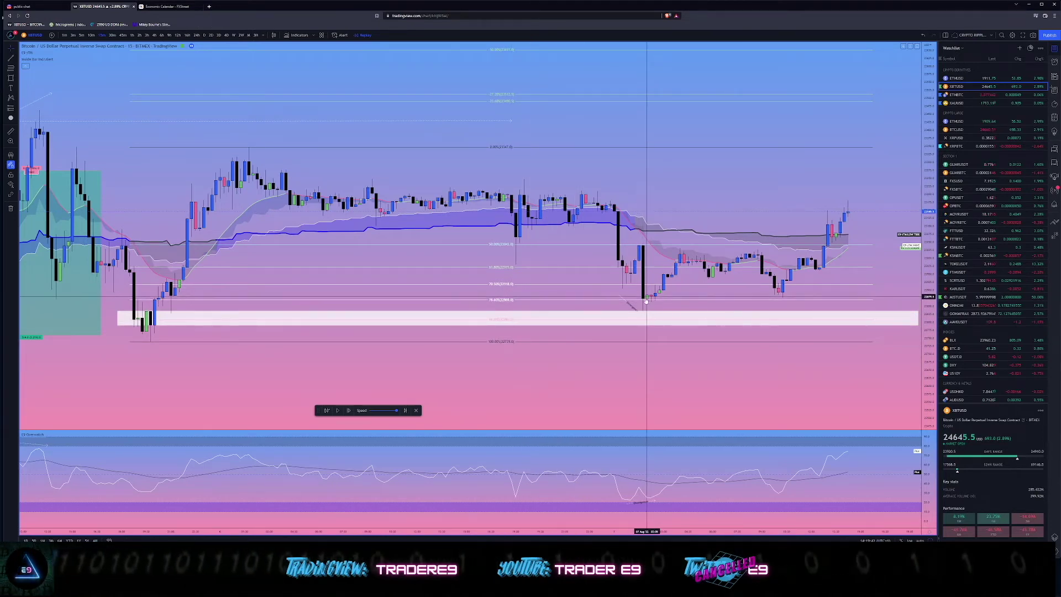
scroll(730, 382, down, 2)
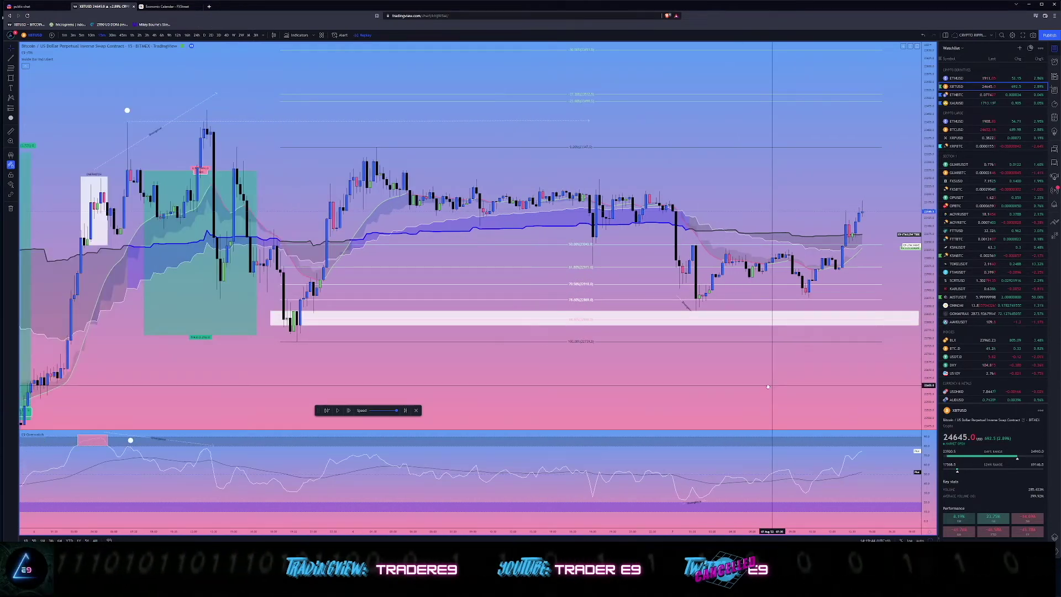
drag(772, 386, 699, 417)
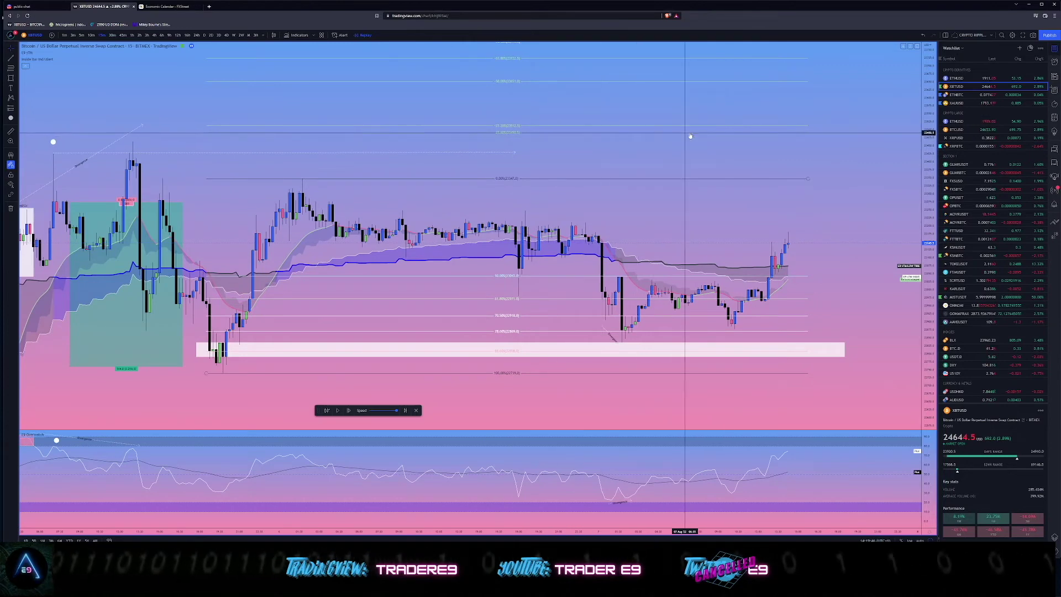
drag(685, 125, 868, 134)
Step: Play the bar replay through the rally, pause it, and extend the white target box past the breakout candles
click(338, 411)
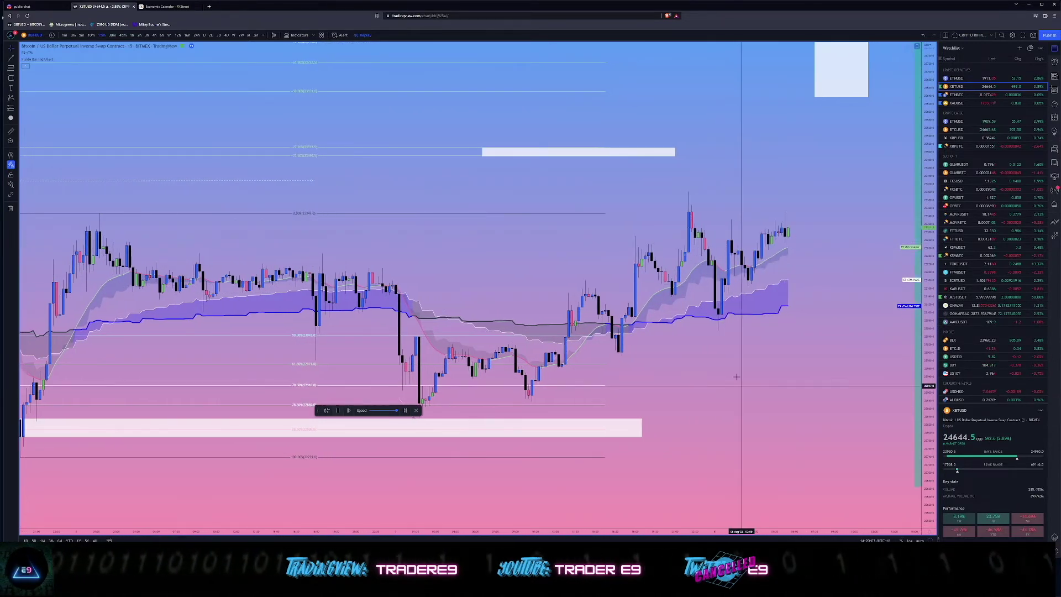
click(341, 410)
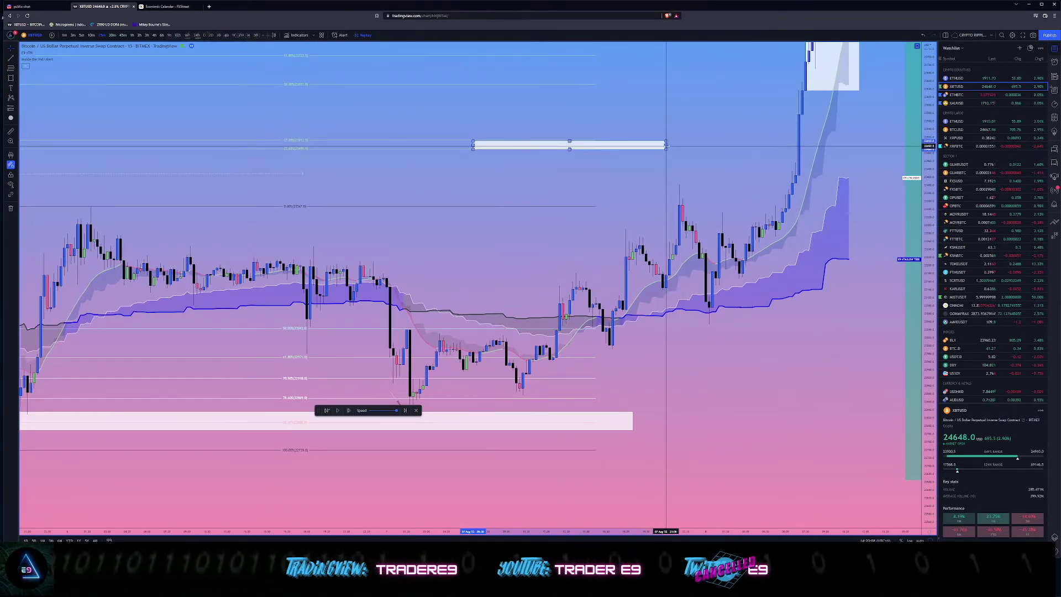
drag(666, 146, 845, 145)
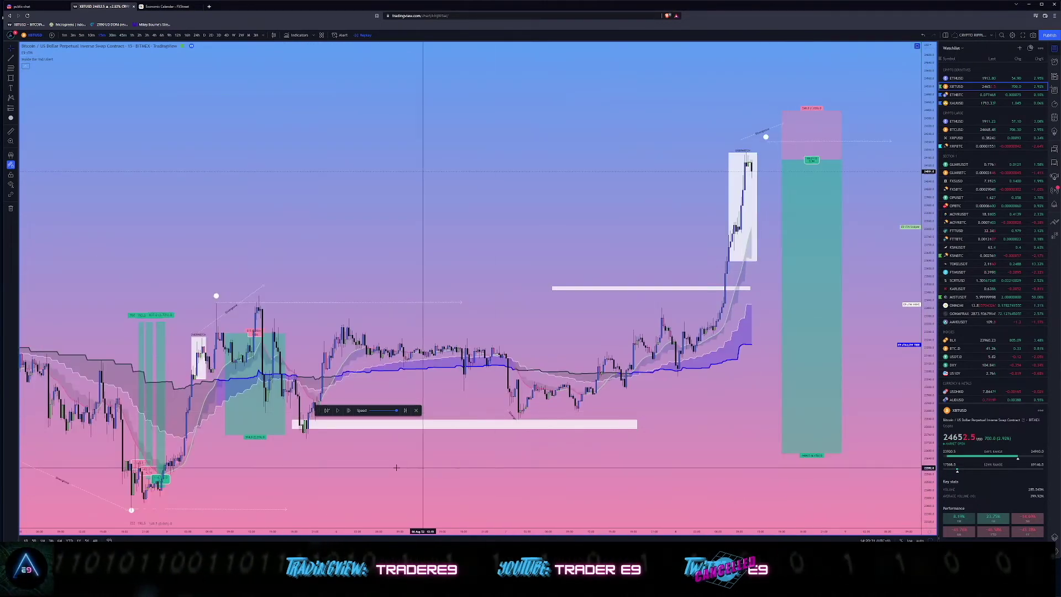
Step: Step the replay forward bar by bar until price drops inside the short position box
scroll(491, 417, down, 7)
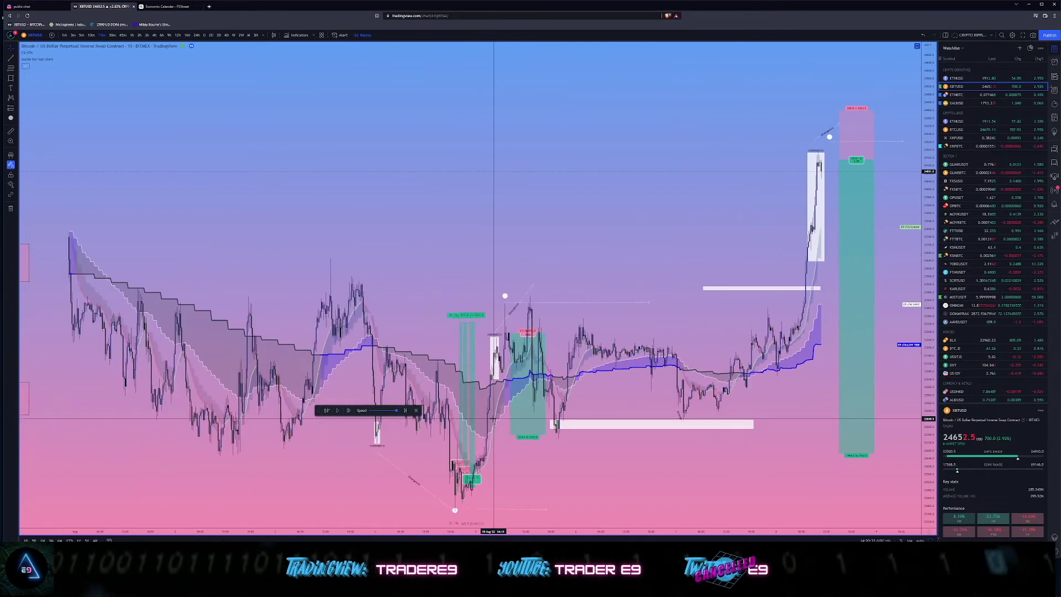
scroll(491, 416, up, 6)
scroll(491, 417, up, 3)
click(349, 411)
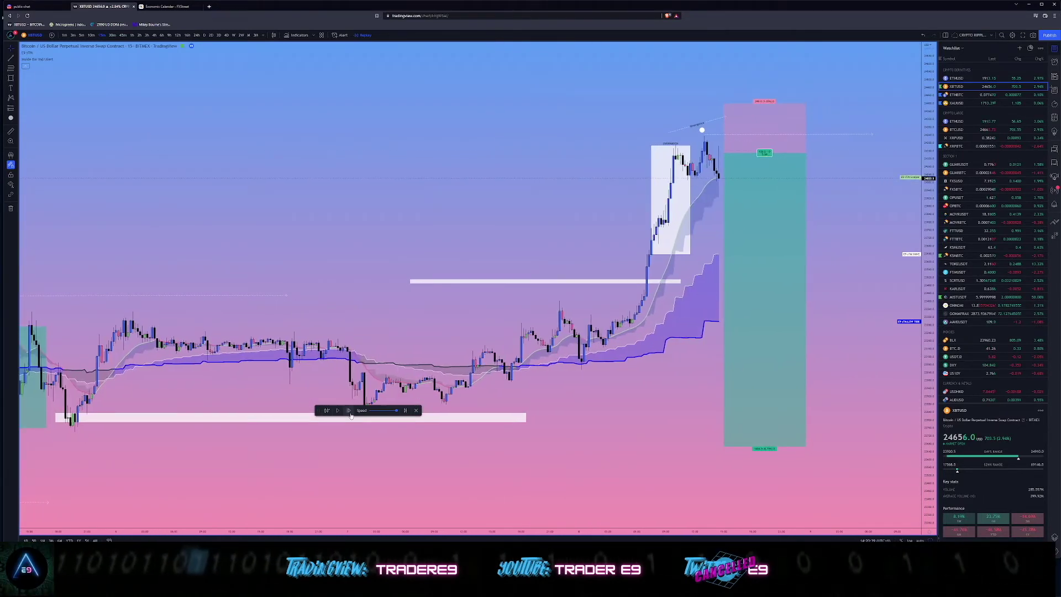
click(349, 411)
click(349, 411)
click(349, 411)
click(349, 411)
click(348, 411)
click(348, 411)
click(349, 410)
click(349, 410)
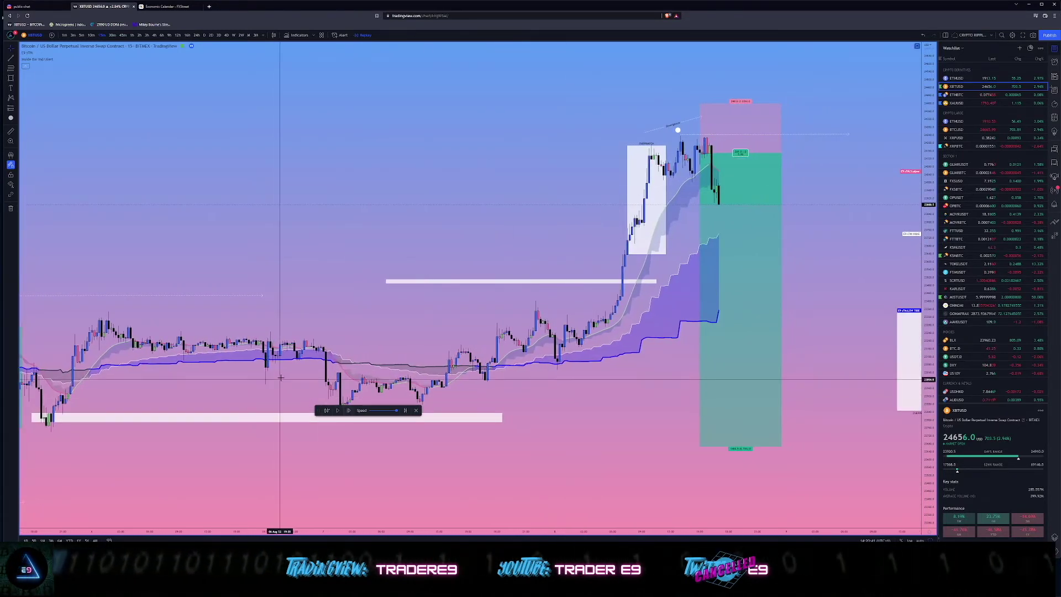
Step: Play the replay through the short and the following long position, and pause it once the rally makes a new high
click(337, 411)
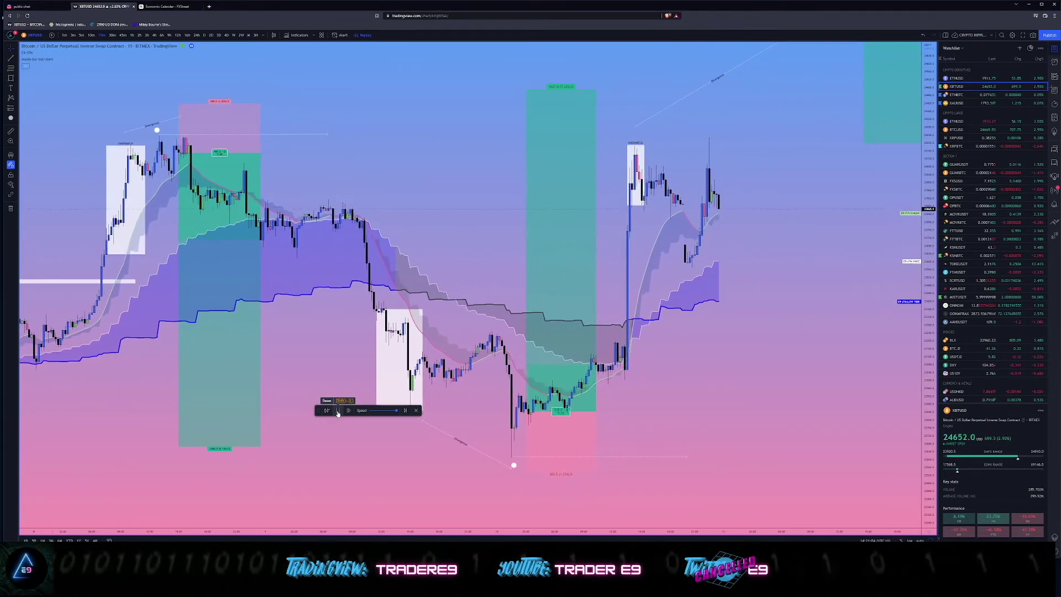
click(339, 412)
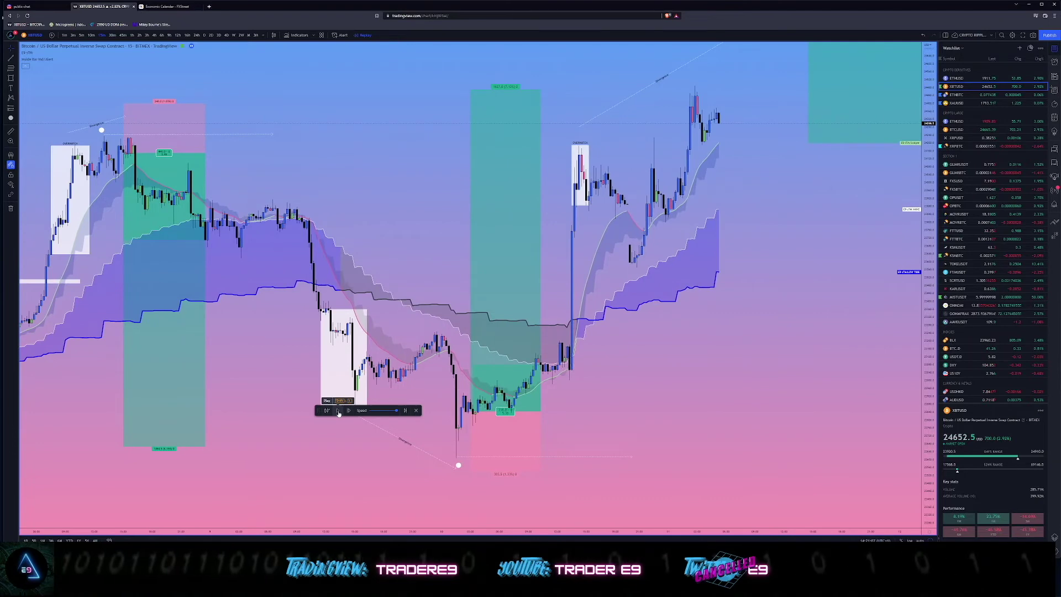
drag(794, 341, 790, 411)
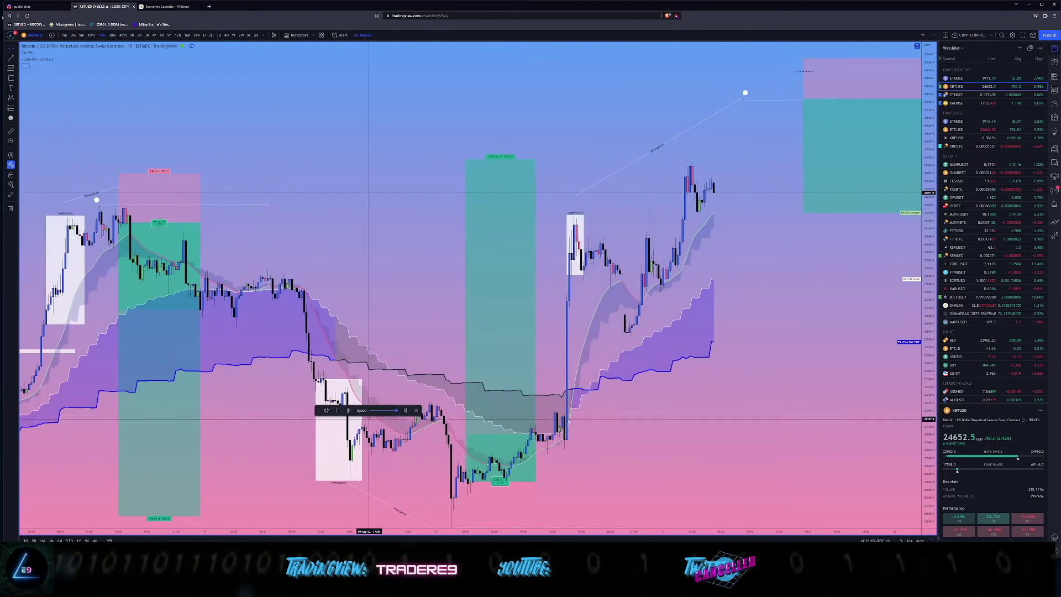
Step: Step the replay forward until price spikes above the last divergence high and the next candle closes back down
click(348, 411)
click(349, 411)
click(349, 410)
click(350, 410)
click(349, 411)
click(350, 410)
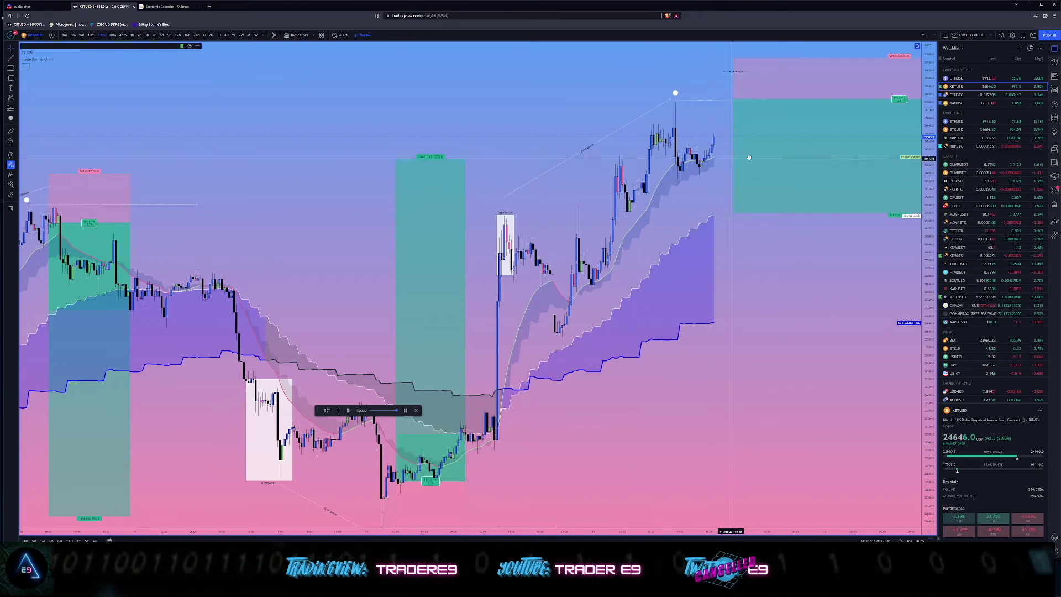
click(348, 410)
click(348, 410)
click(348, 411)
click(348, 411)
click(349, 410)
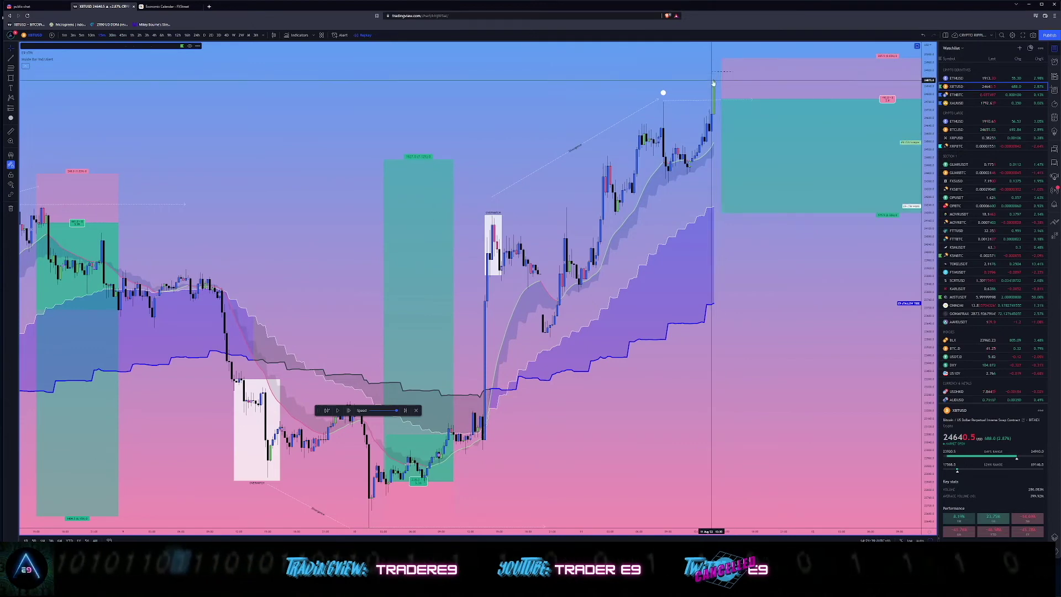
scroll(671, 268, up, 2)
drag(738, 274, 796, 268)
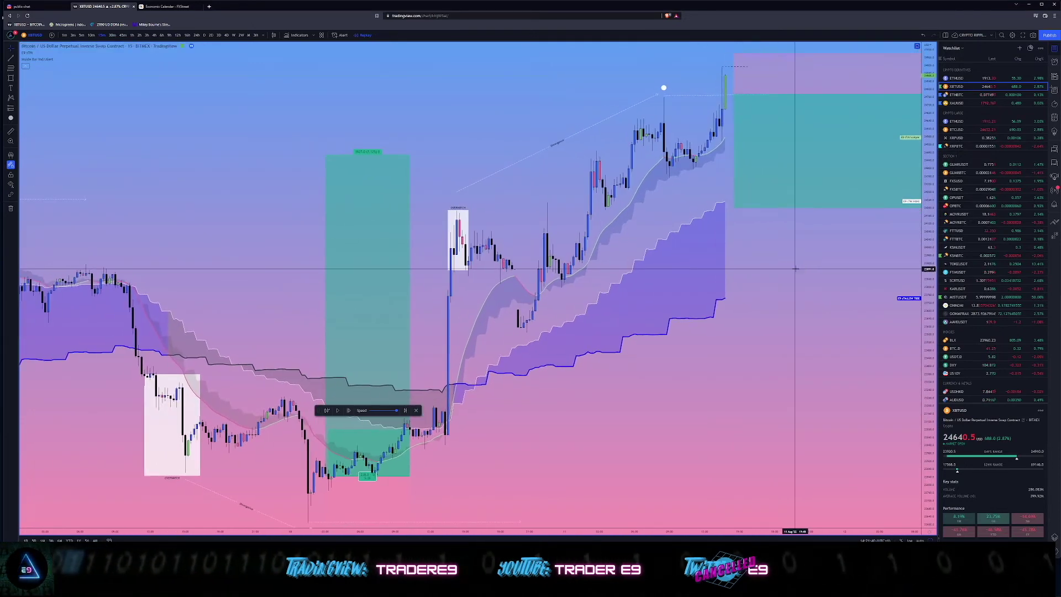
click(349, 411)
Step: Examine the short setup at the divergence high, including its entry levels, stop zone and the decline that follows
drag(864, 385, 722, 430)
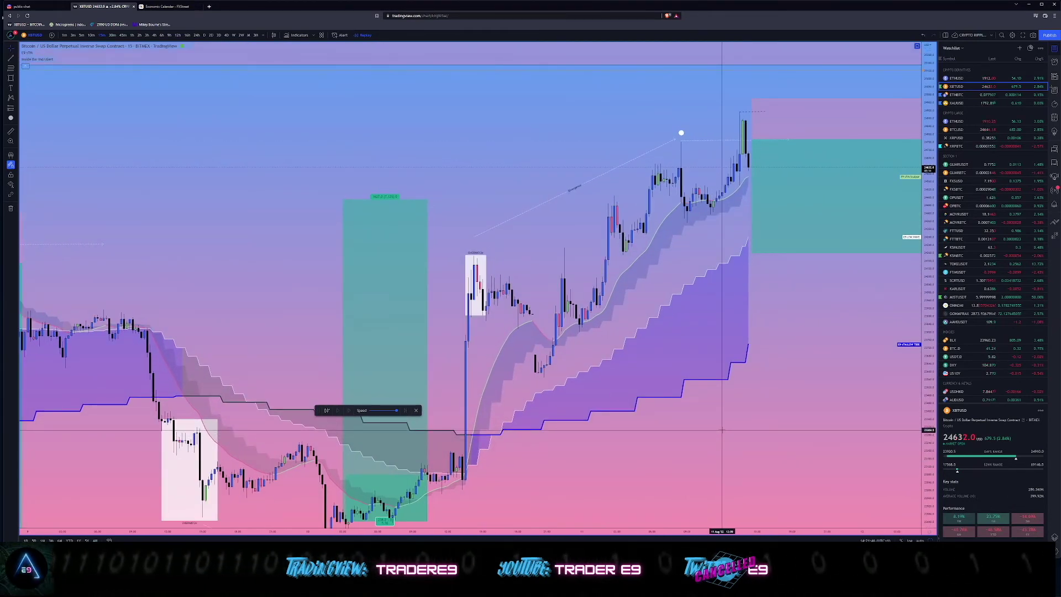
scroll(791, 343, down, 1)
drag(931, 204, 931, 243)
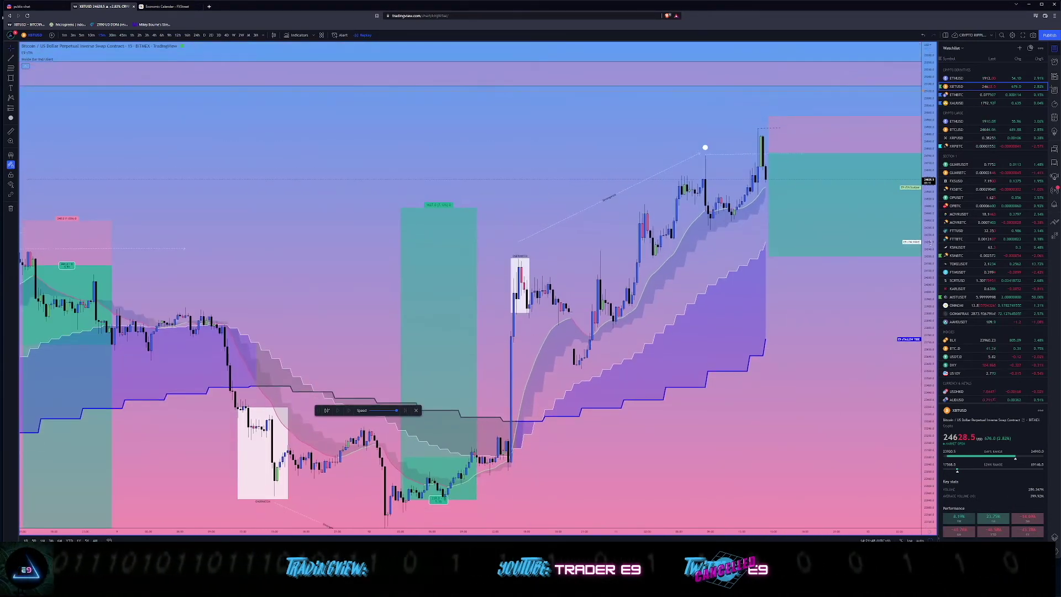
drag(826, 226, 741, 206)
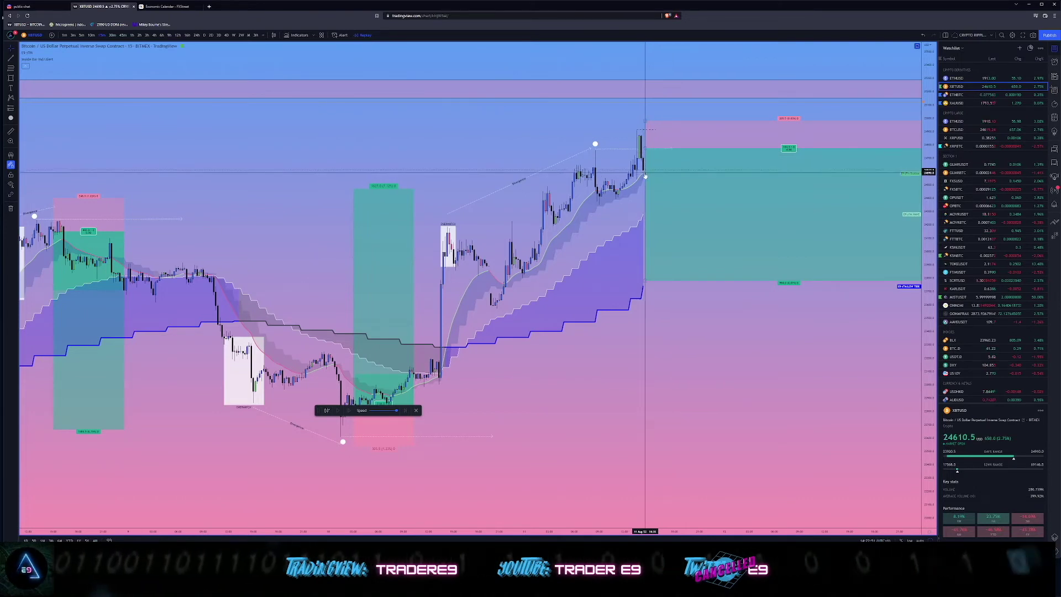
scroll(719, 368, up, 2)
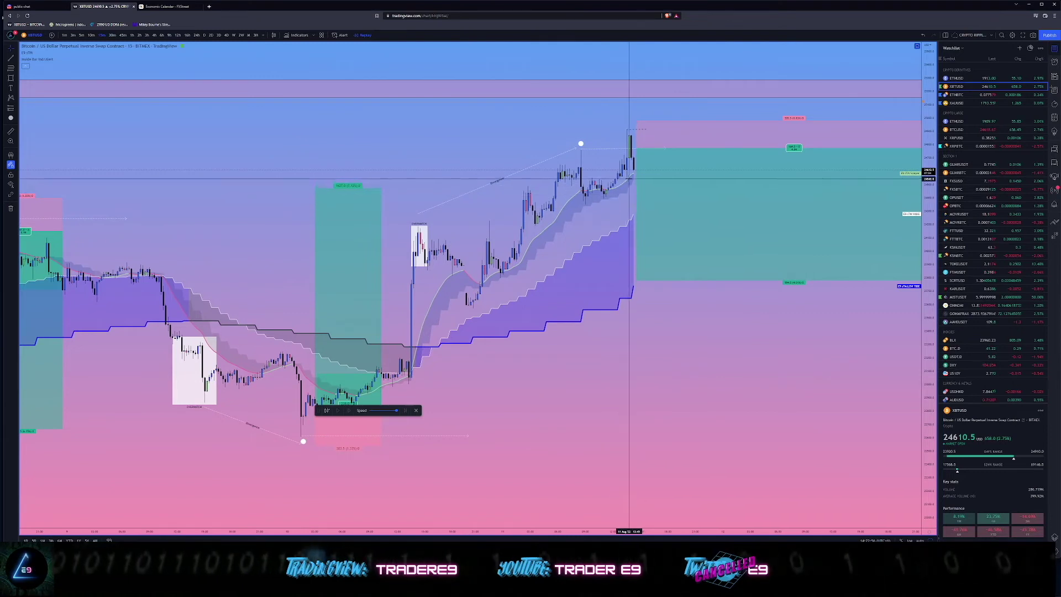
drag(722, 377, 739, 383)
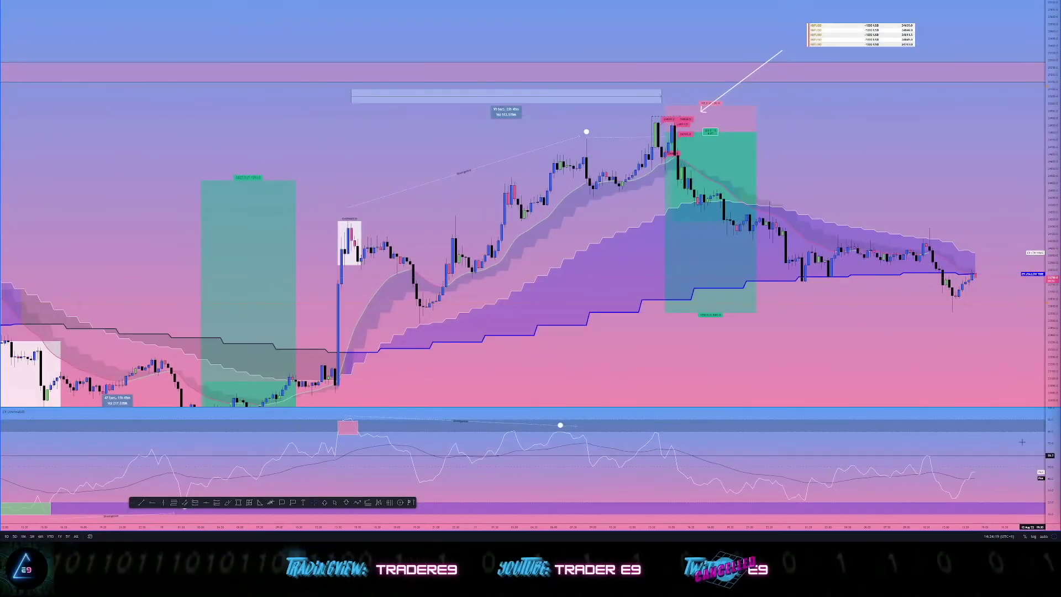
drag(871, 369, 860, 380)
scroll(859, 382, down, 3)
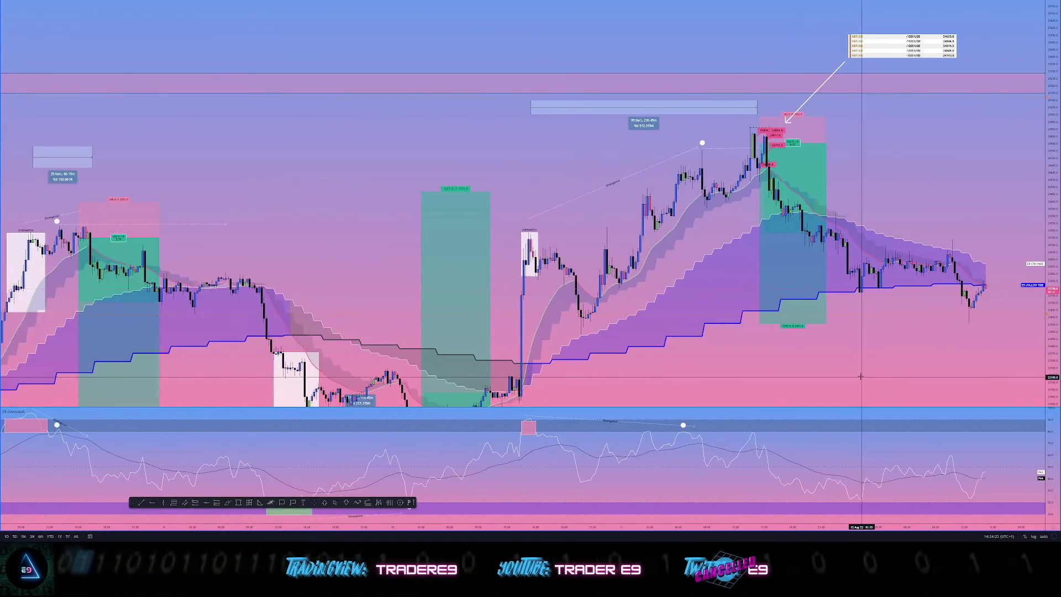
scroll(862, 378, up, 5)
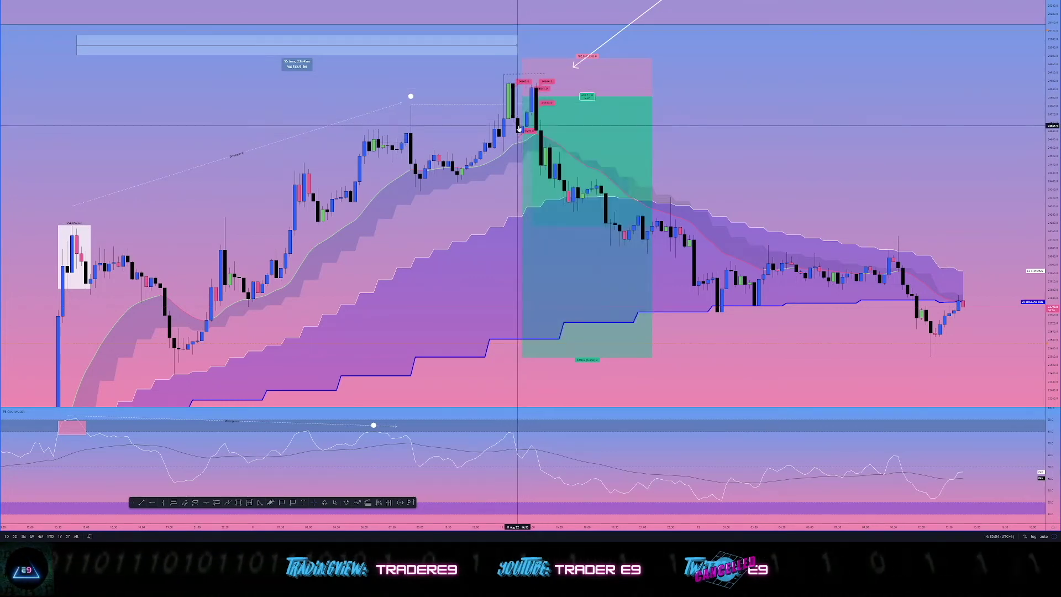
Step: Move the short position box onto the most recent candles and place a short pink level line above the first consolidation of the decline
click(531, 99)
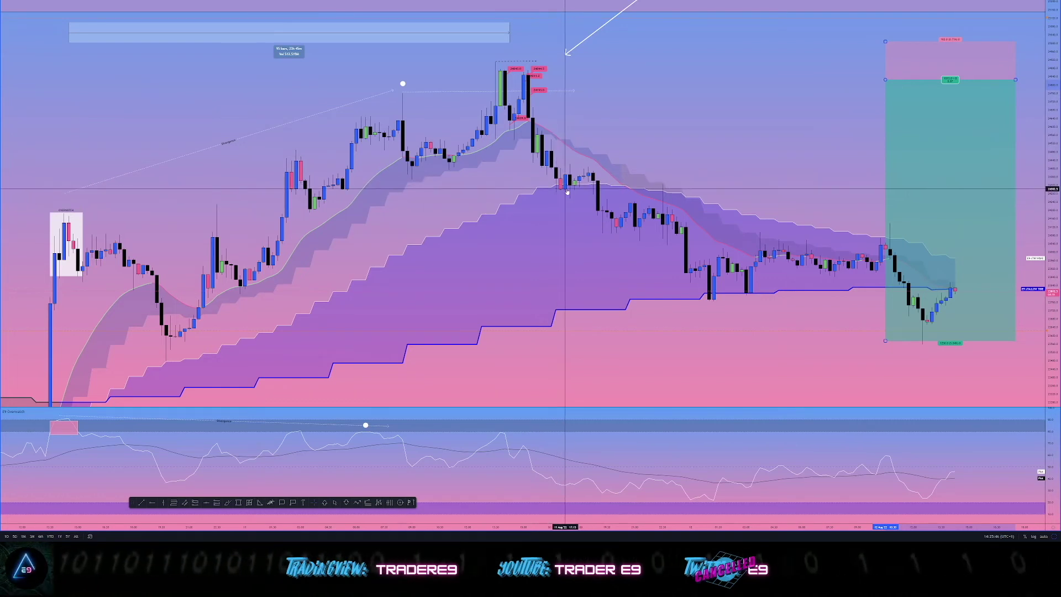
click(533, 166)
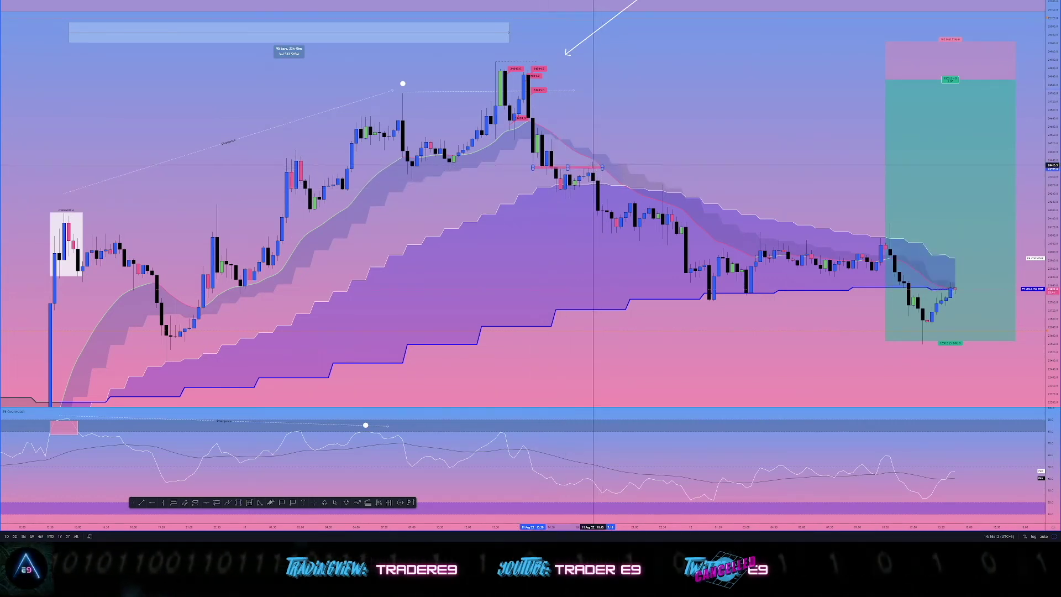
drag(593, 168, 576, 136)
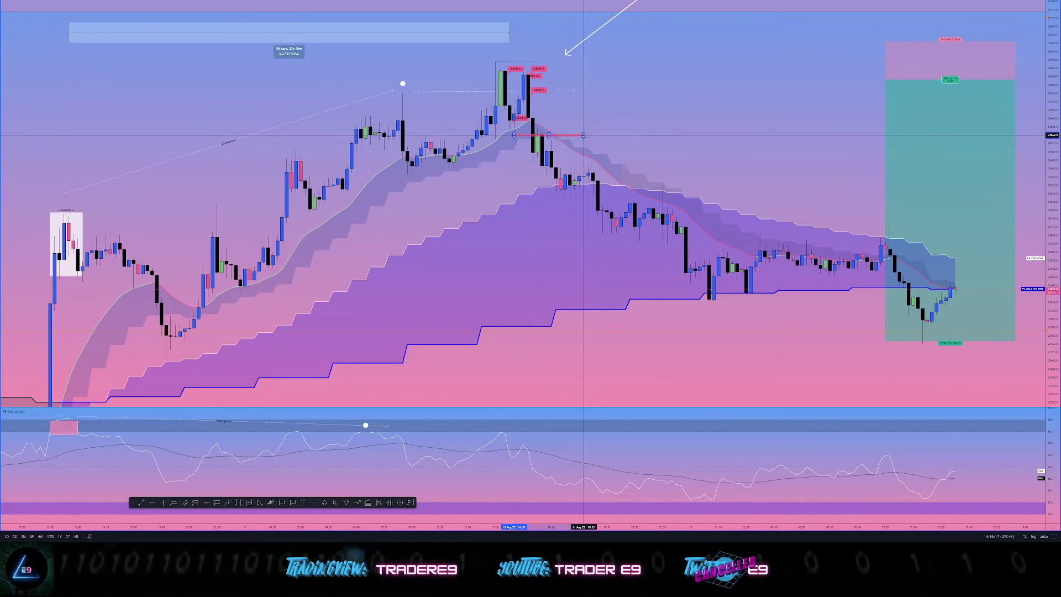
drag(565, 135, 528, 135)
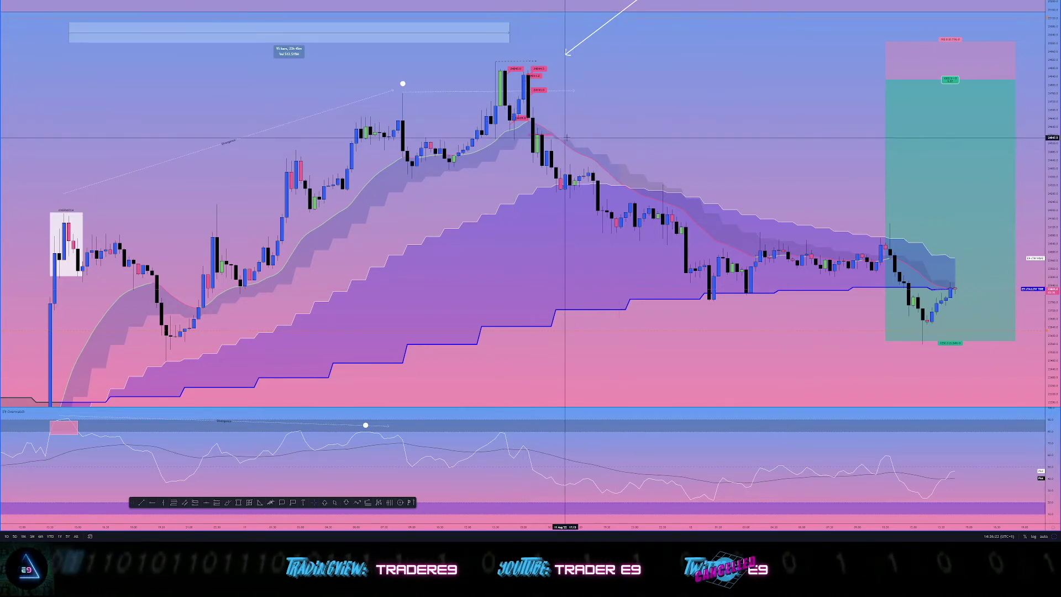
drag(547, 137, 584, 167)
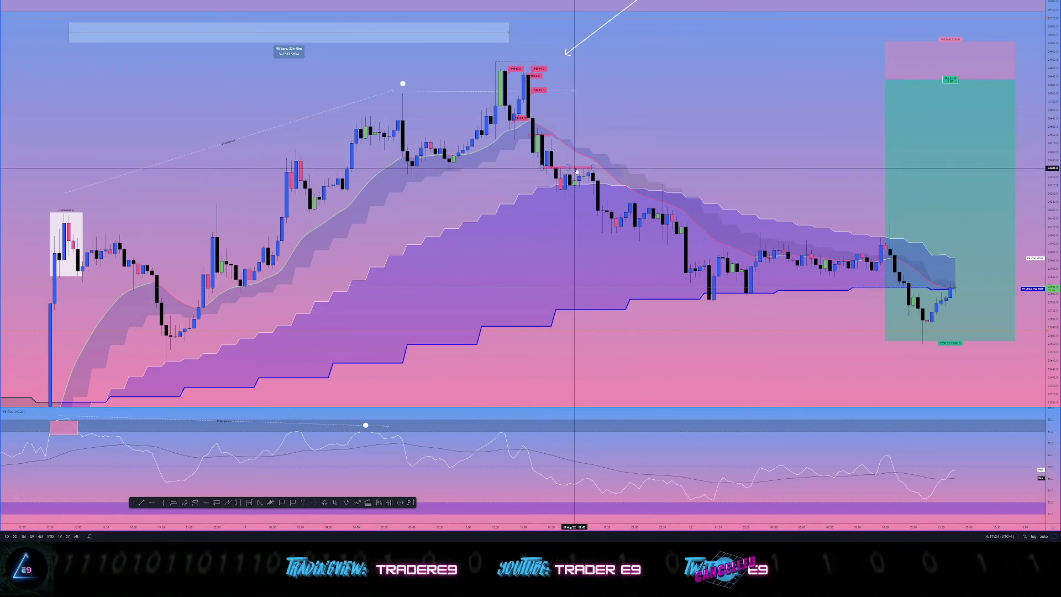
Step: Copy the pink level line down beneath the next consolidation and extend its end past the following drop
mouse_move(579, 175)
mouse_down()
mouse_move(658, 227)
mouse_move(641, 233)
mouse_up()
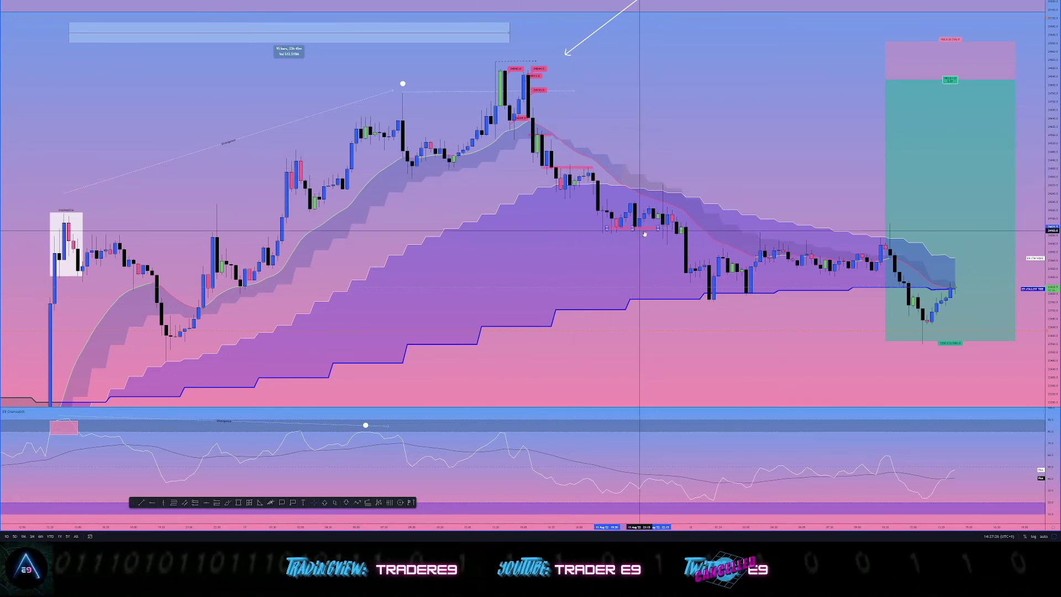
drag(657, 228, 705, 227)
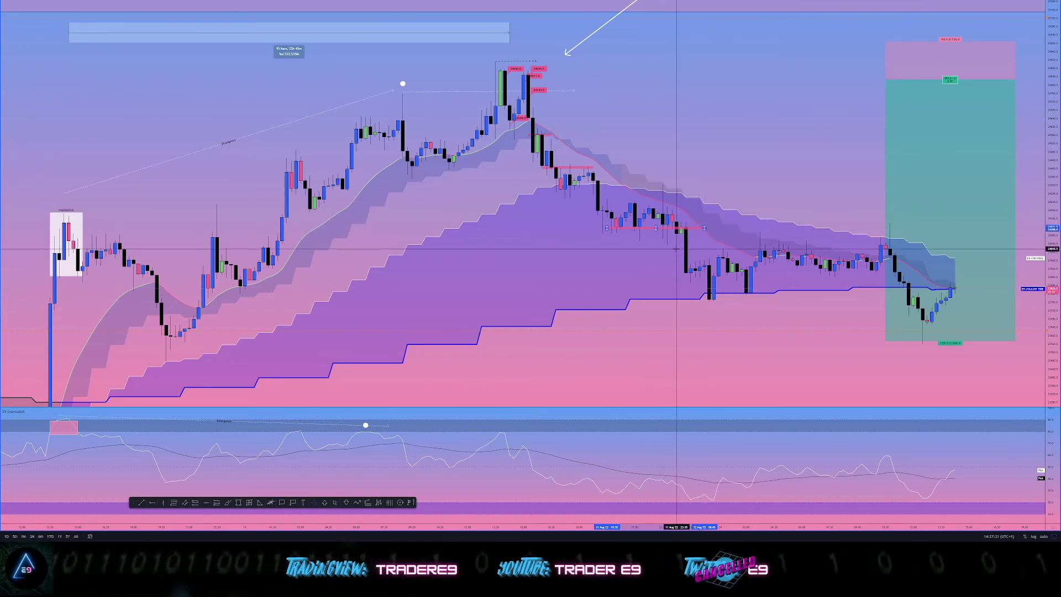
right_click(654, 229)
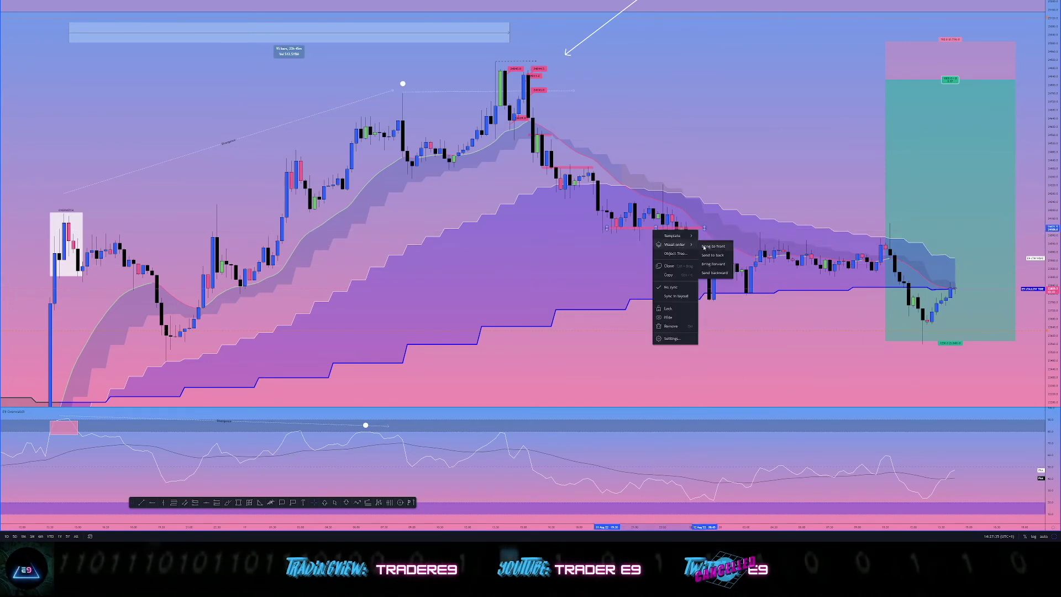
click(602, 244)
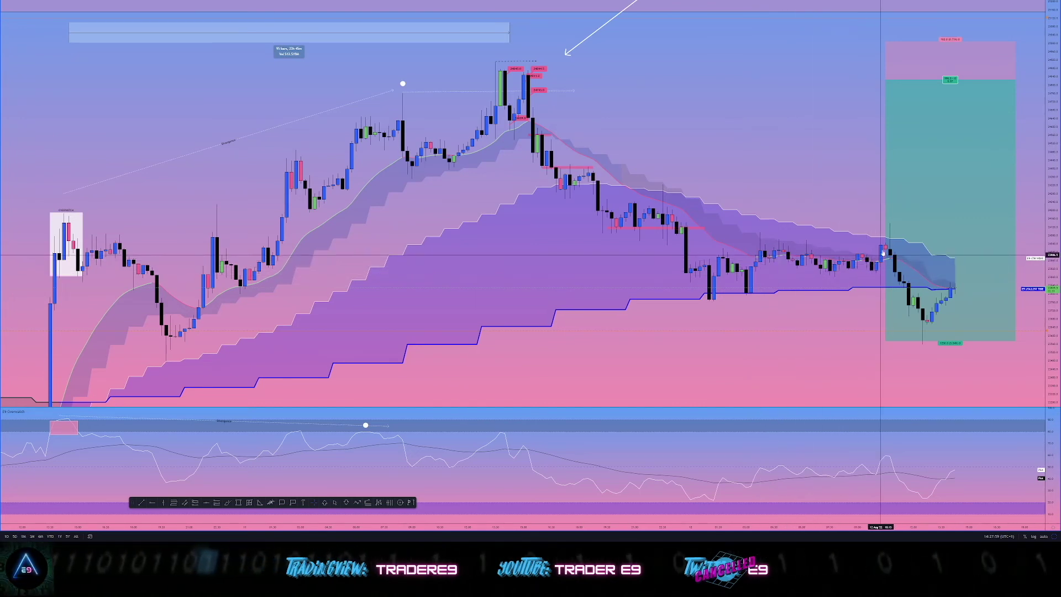
Step: Draw a short falling trend line beneath the sharp lows where the decline first reaches the blue stepped line, and apply a divergence template
scroll(876, 238, up, 5)
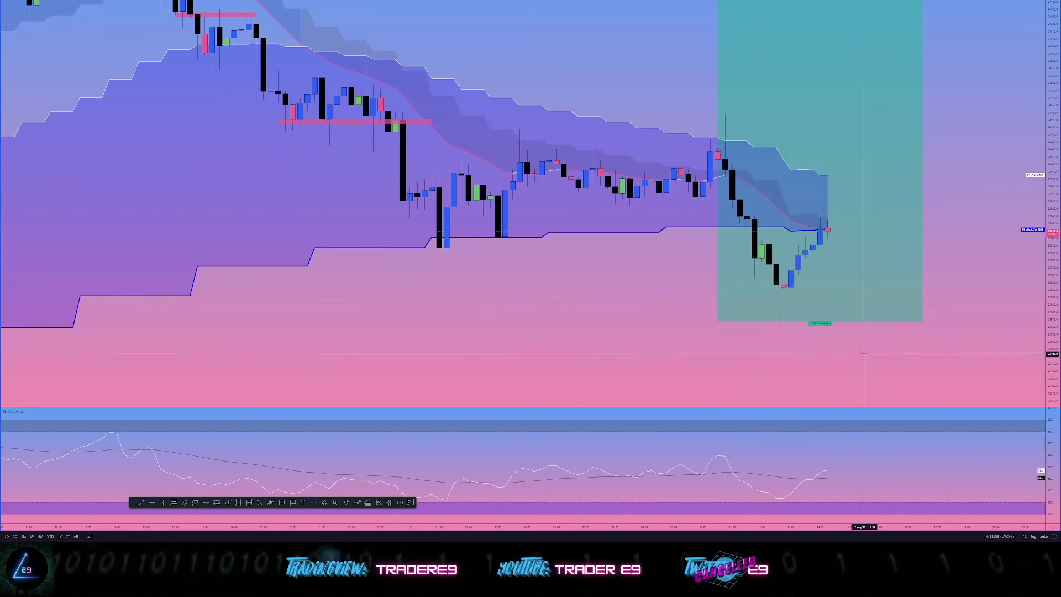
scroll(862, 351, down, 3)
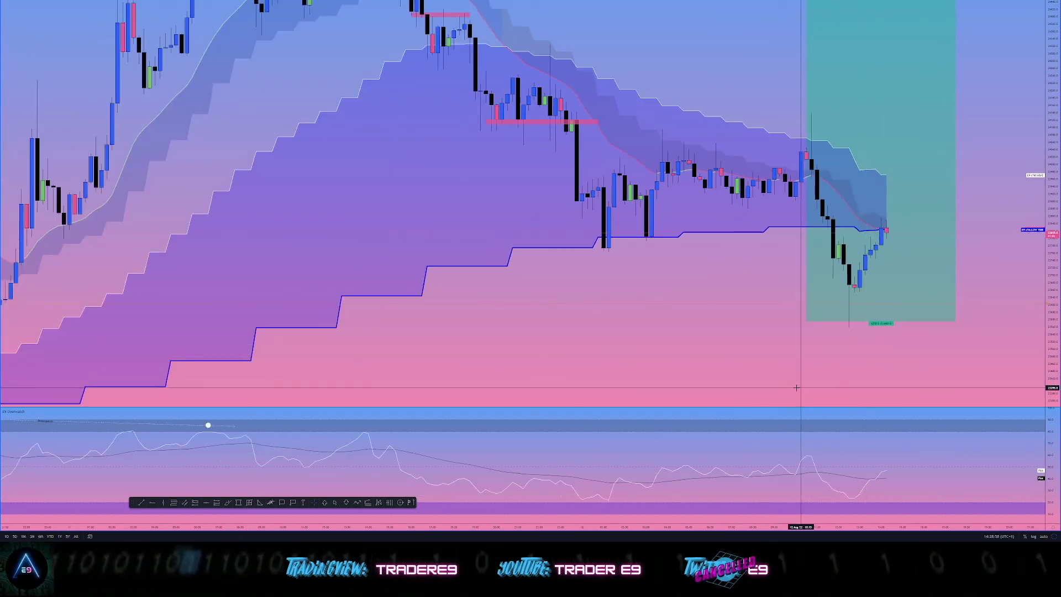
scroll(792, 390, down, 2)
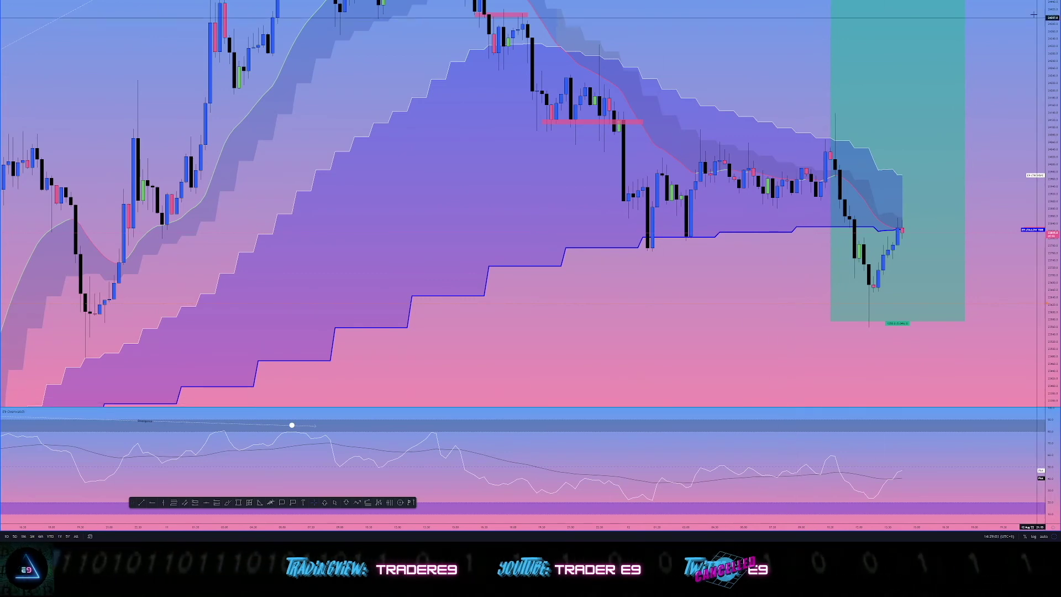
drag(1053, 9, 1053, 234)
drag(684, 57, 685, 140)
scroll(642, 514, down, 2)
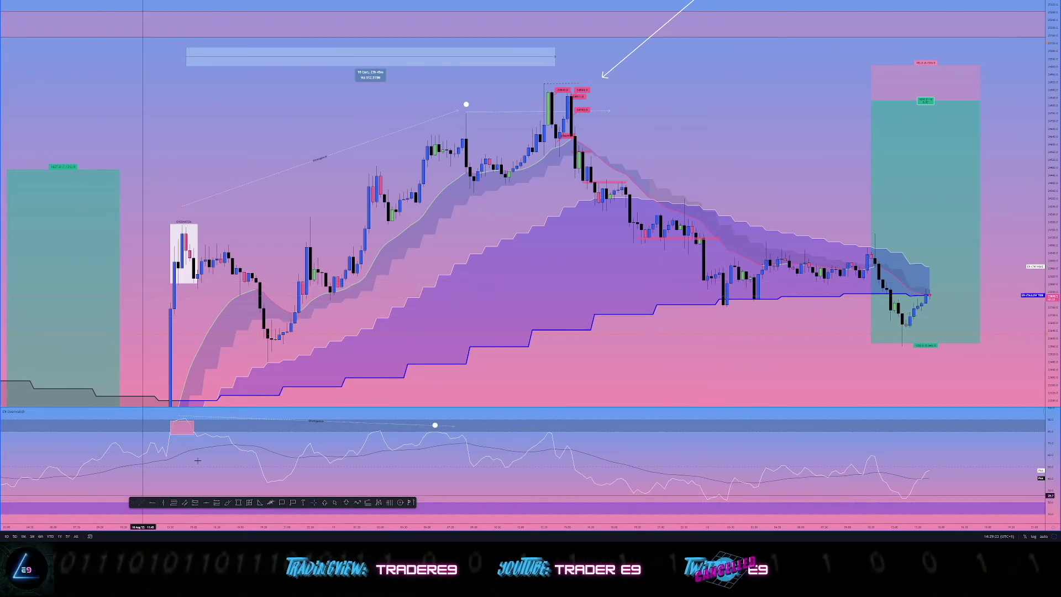
click(704, 295)
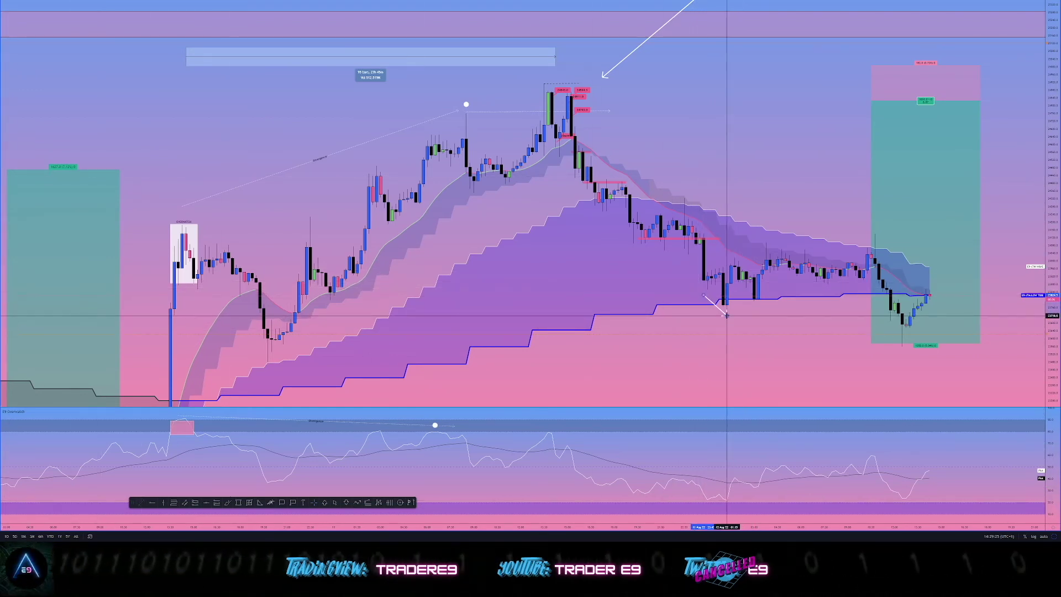
click(727, 315)
right_click(720, 310)
mouse_move(740, 330)
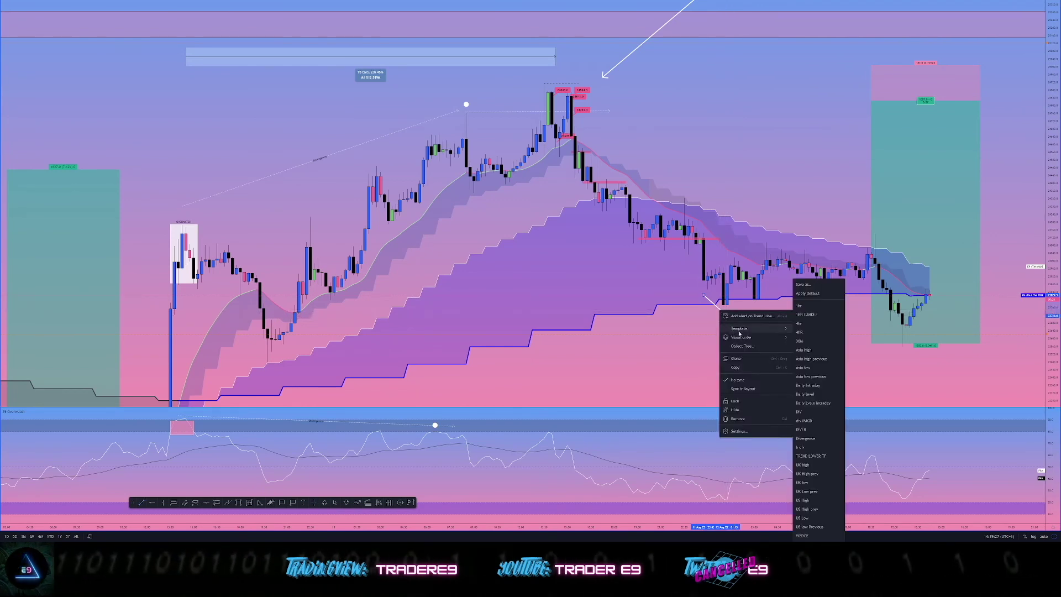
click(799, 415)
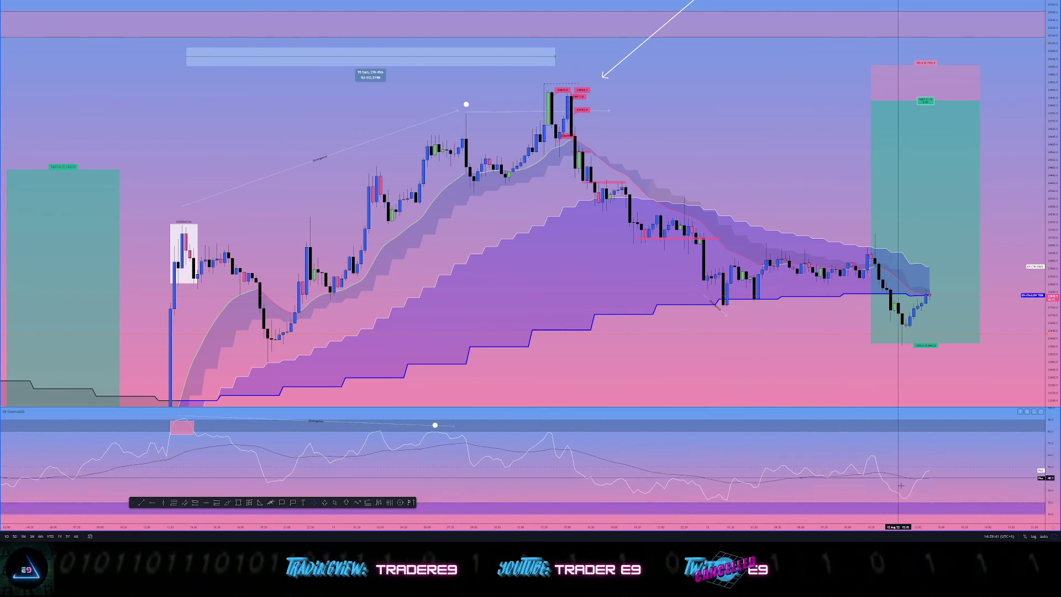
Step: Draw a longer falling trend line beneath price from that earlier low to the most recent low and style it with a saved divergence template
scroll(864, 498, down, 2)
drag(860, 497, 857, 499)
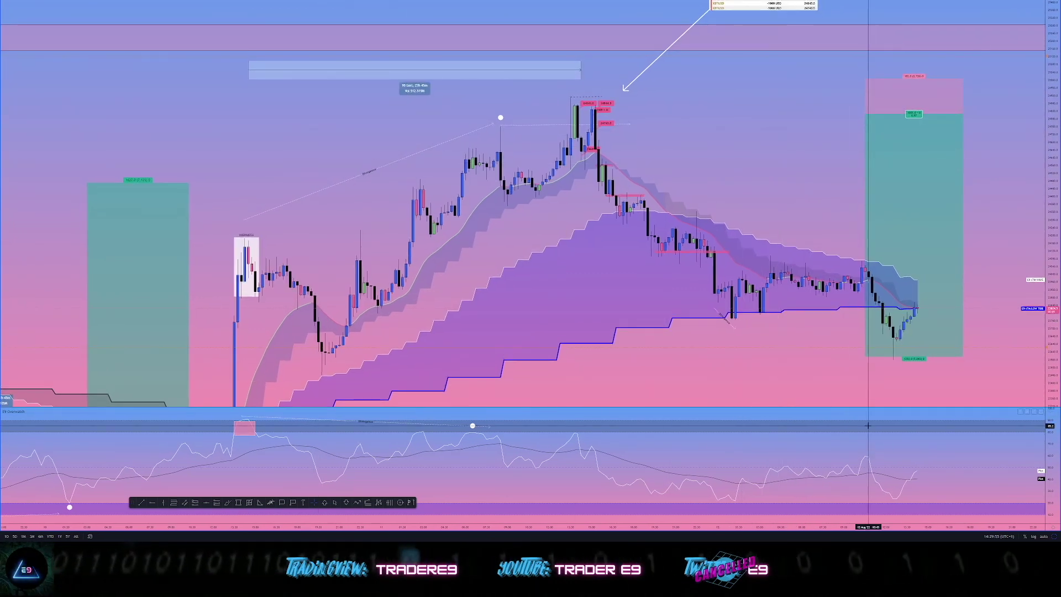
drag(842, 369, 828, 357)
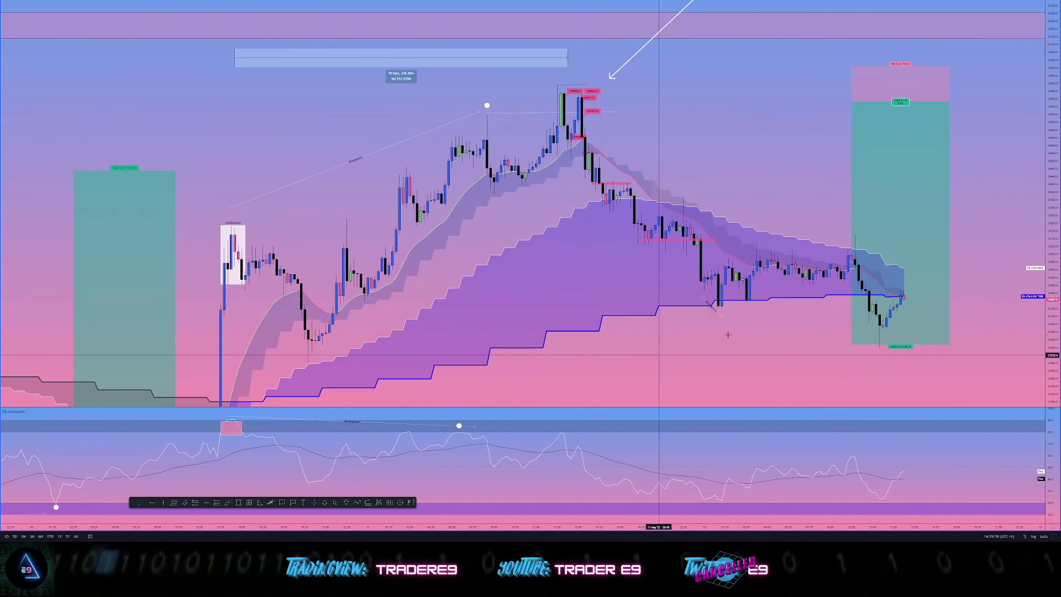
click(709, 322)
click(883, 362)
click(820, 345)
right_click(819, 345)
mouse_move(841, 370)
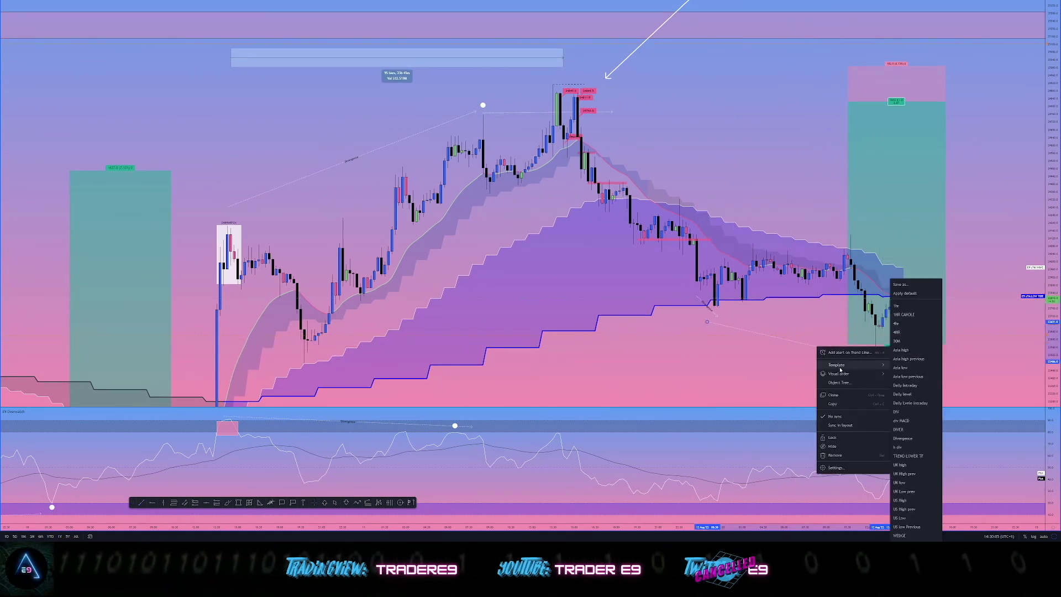
click(916, 422)
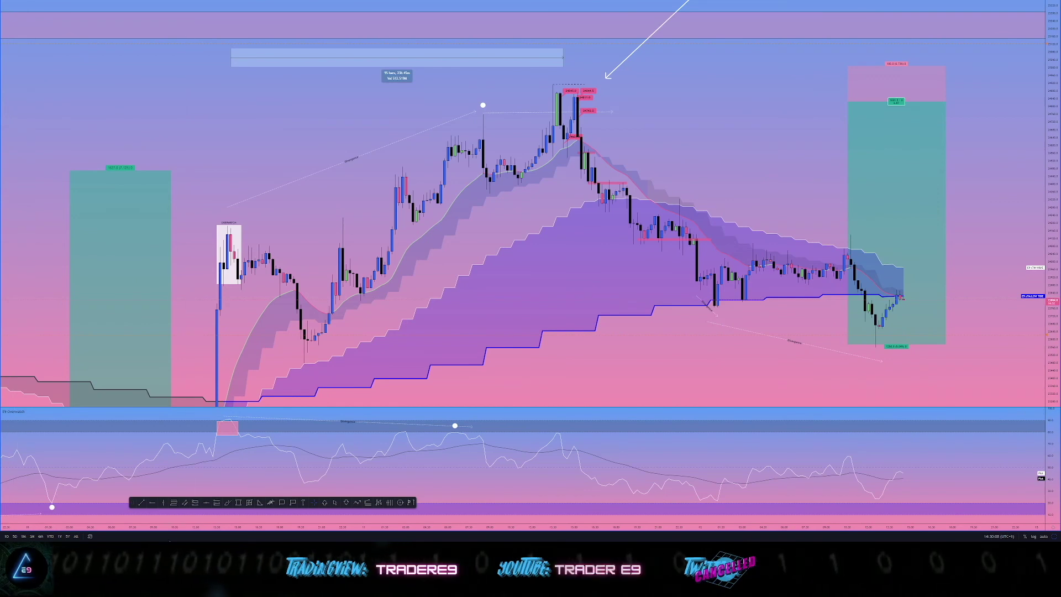
Step: Draw the matching rising line beneath the two oscillator lows and apply a saved divergence template to it
click(710, 509)
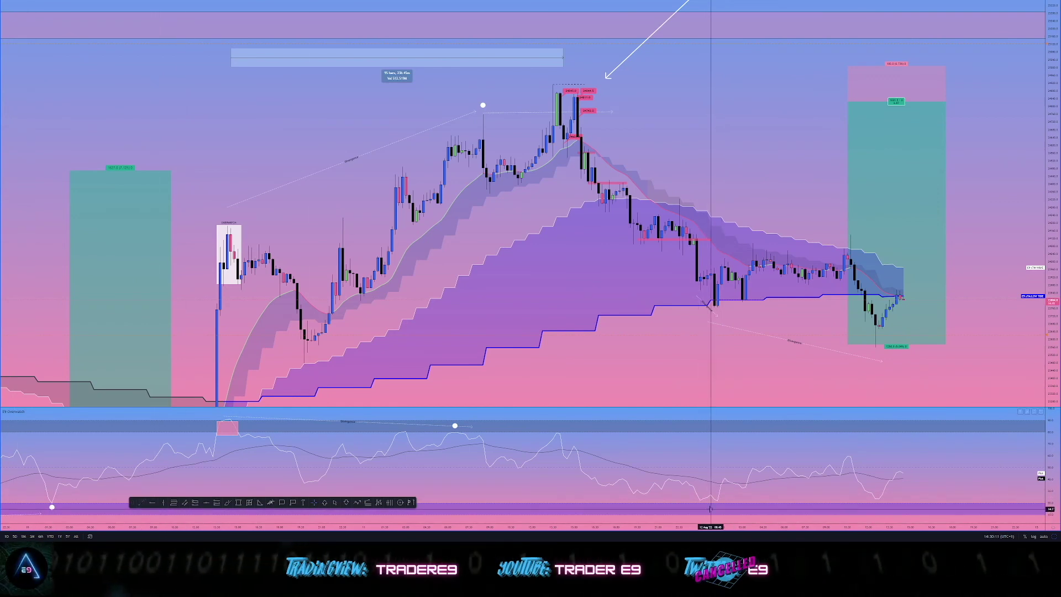
click(882, 504)
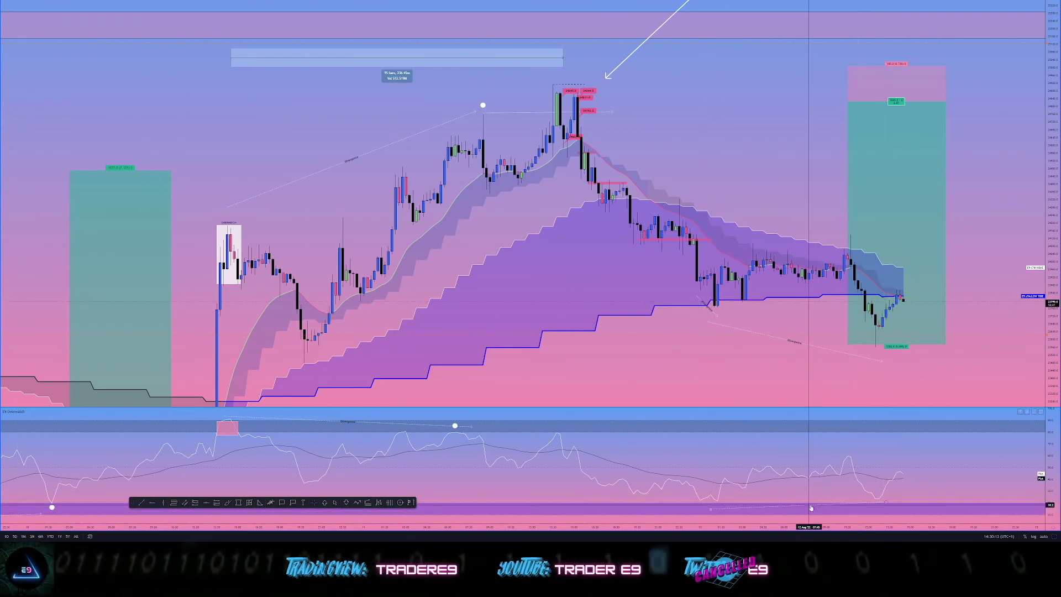
right_click(812, 506)
mouse_move(862, 454)
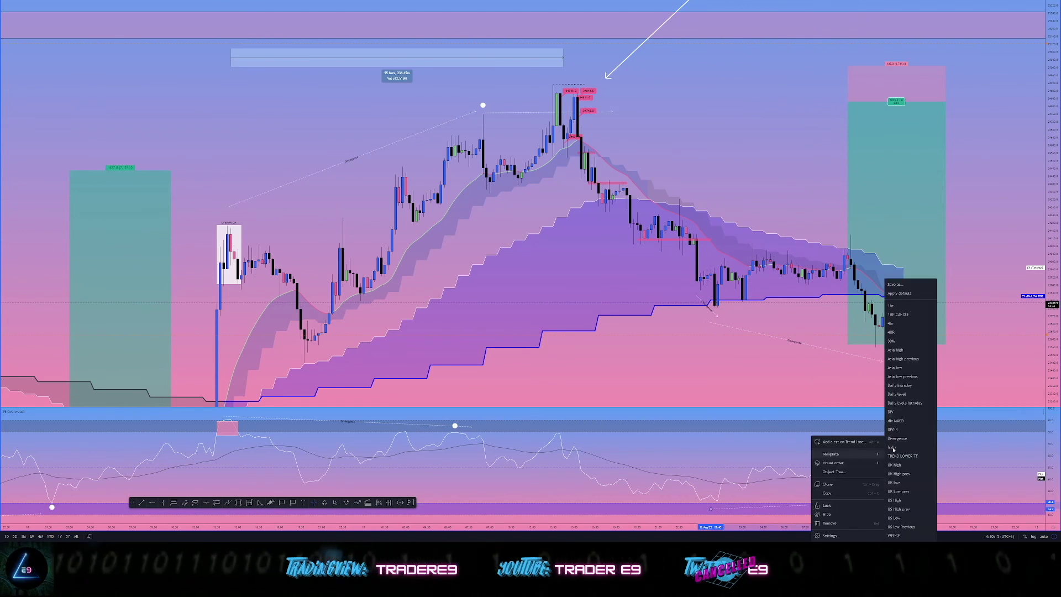
click(899, 415)
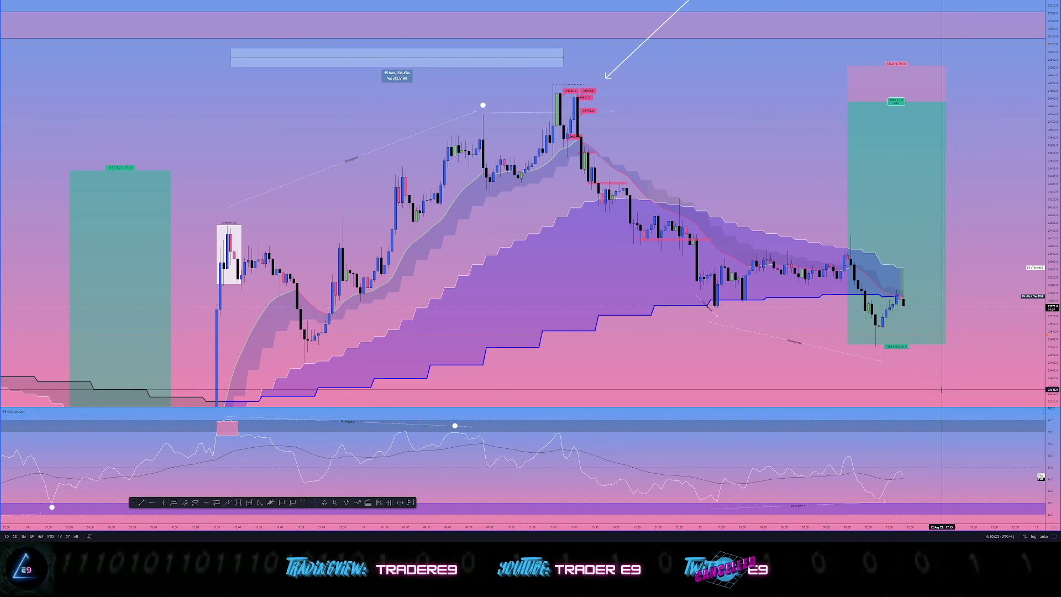
scroll(939, 391, up, 1)
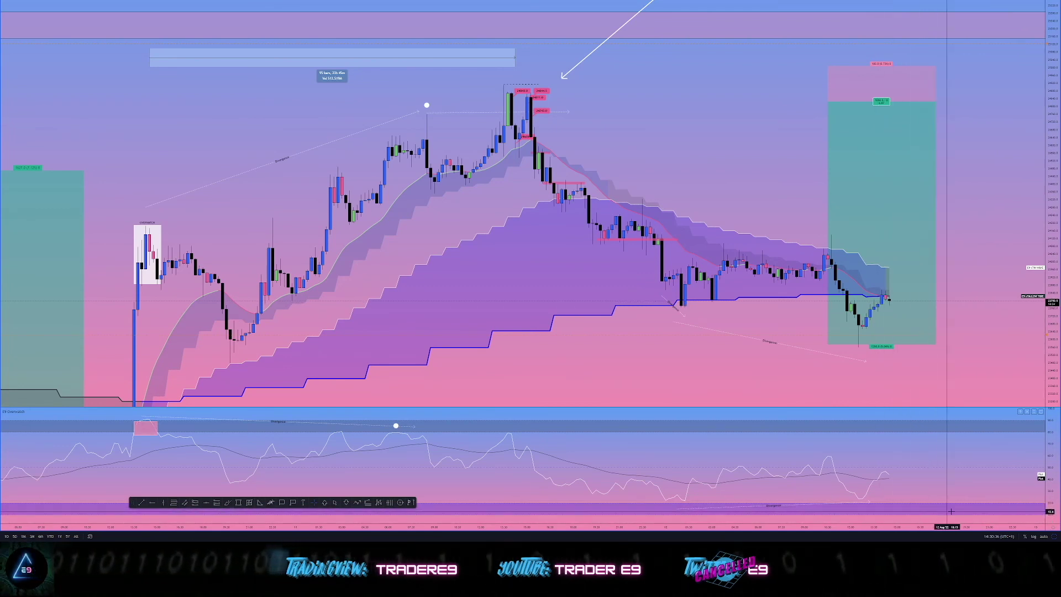
drag(927, 520, 811, 521)
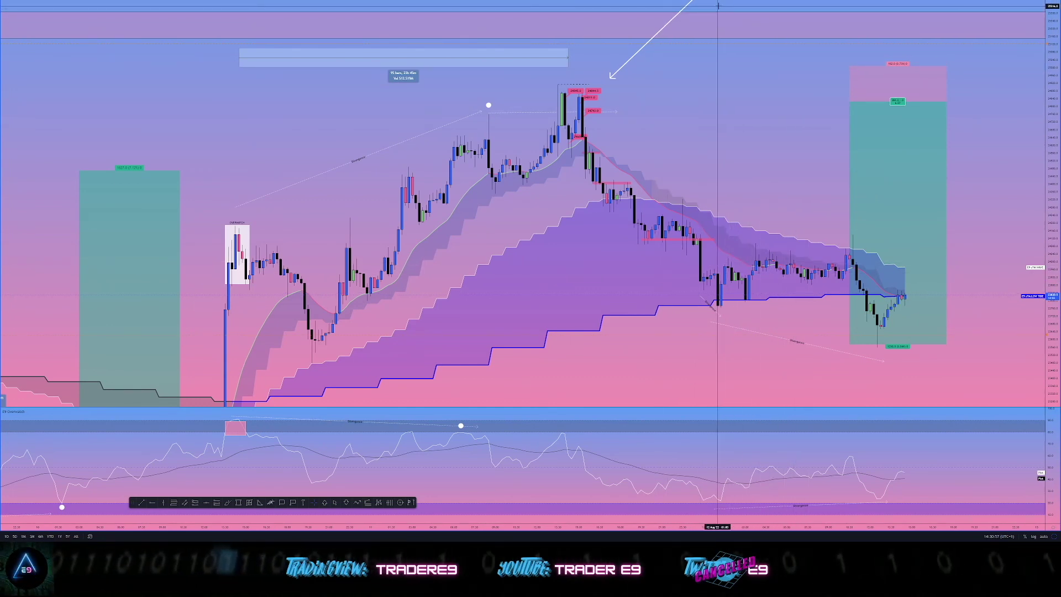
scroll(772, 144, up, 1)
drag(773, 145, 782, 154)
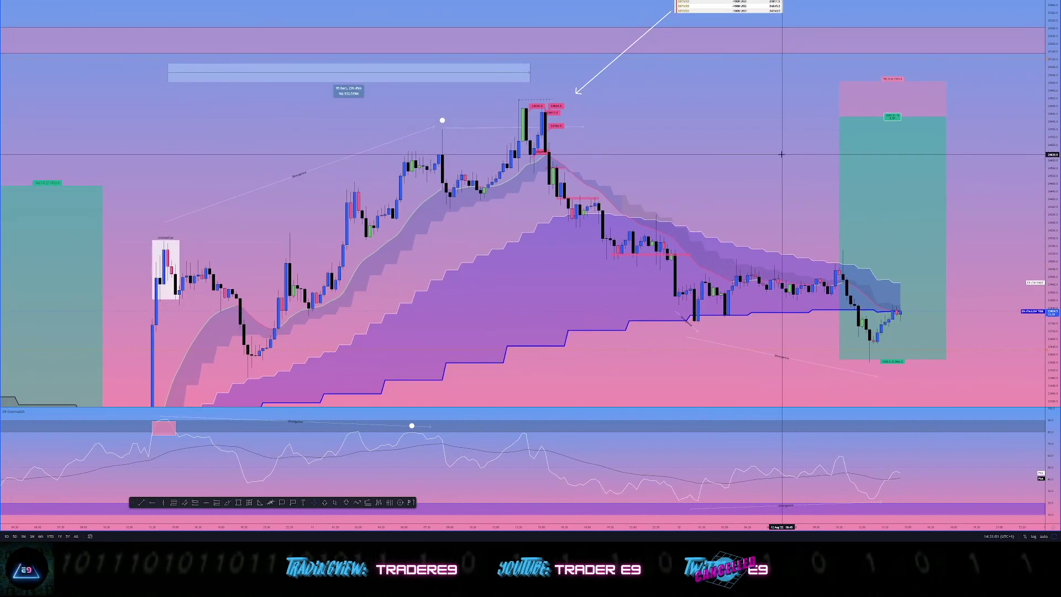
drag(782, 153, 785, 157)
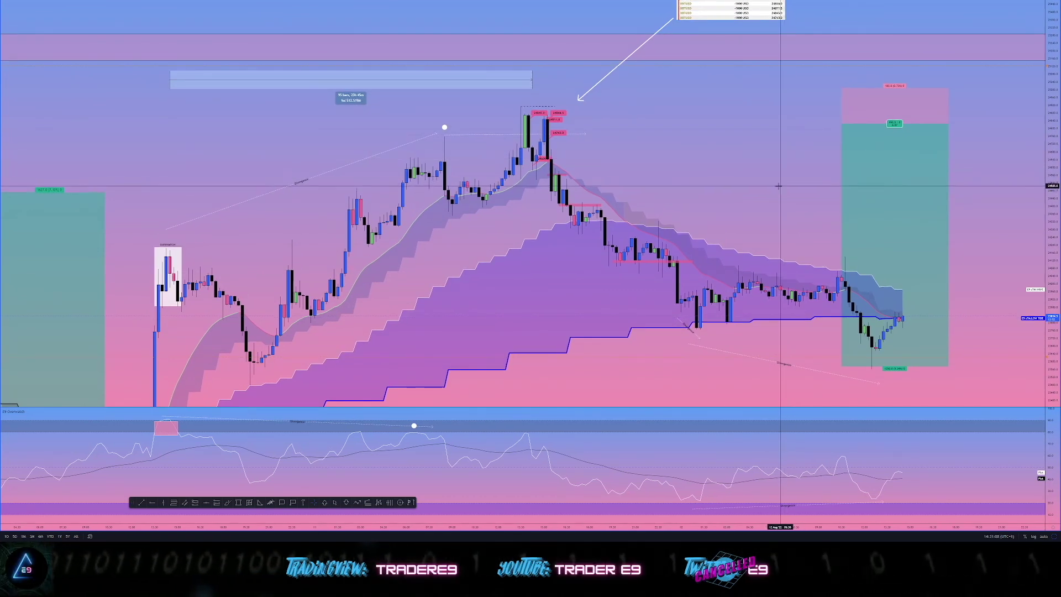
drag(780, 184, 784, 146)
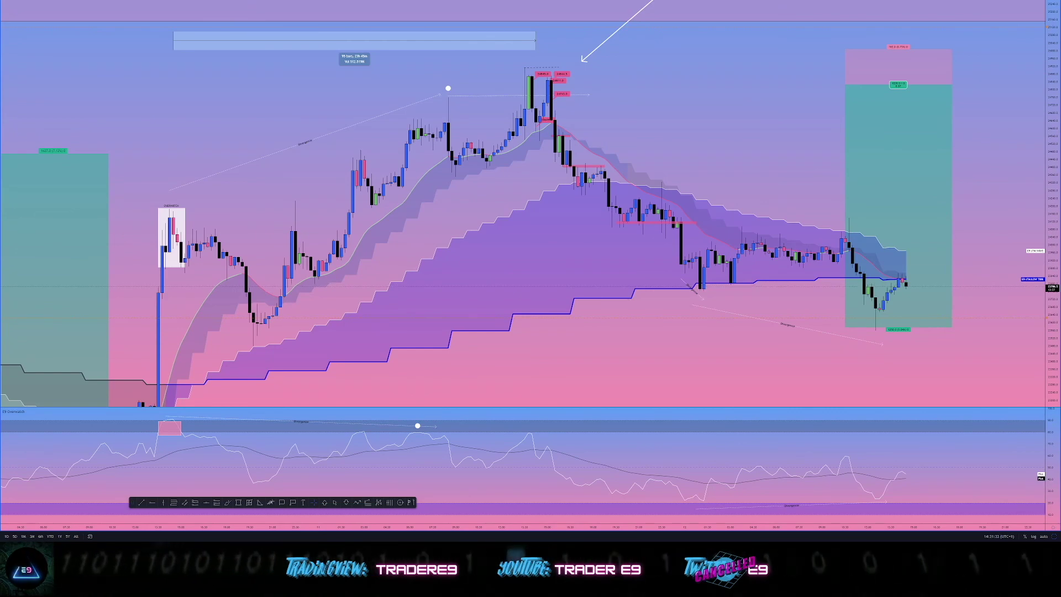